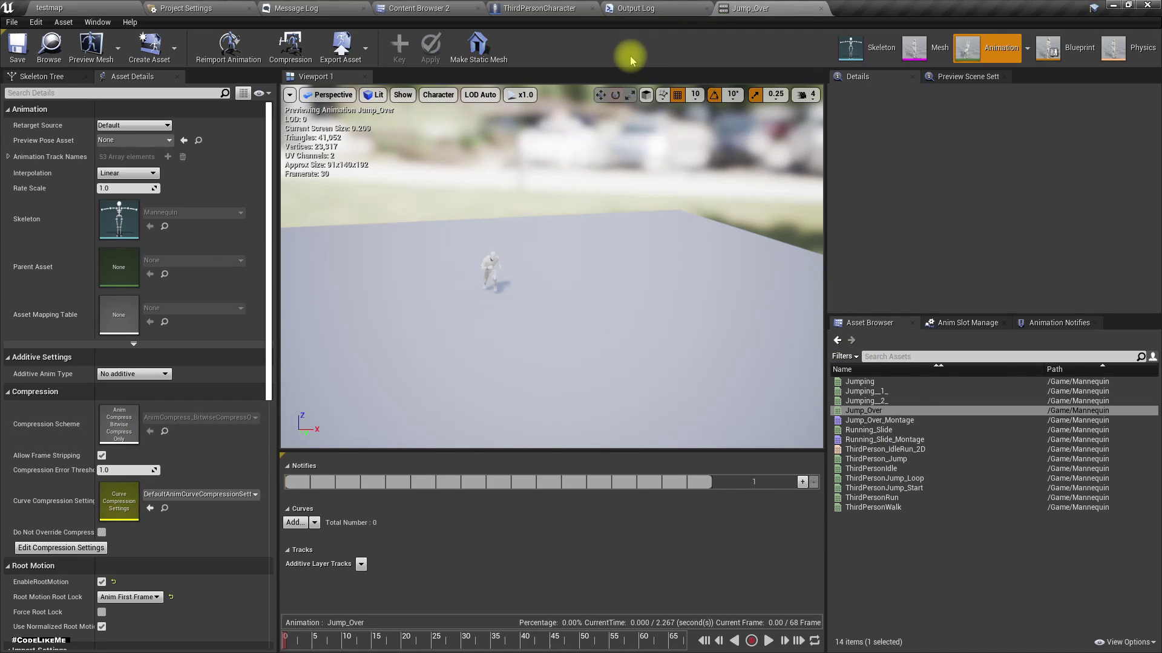
# Step: Open the Running_Slide animation and check its root motion and import rotation settings
pyautogui.click(423, 7)
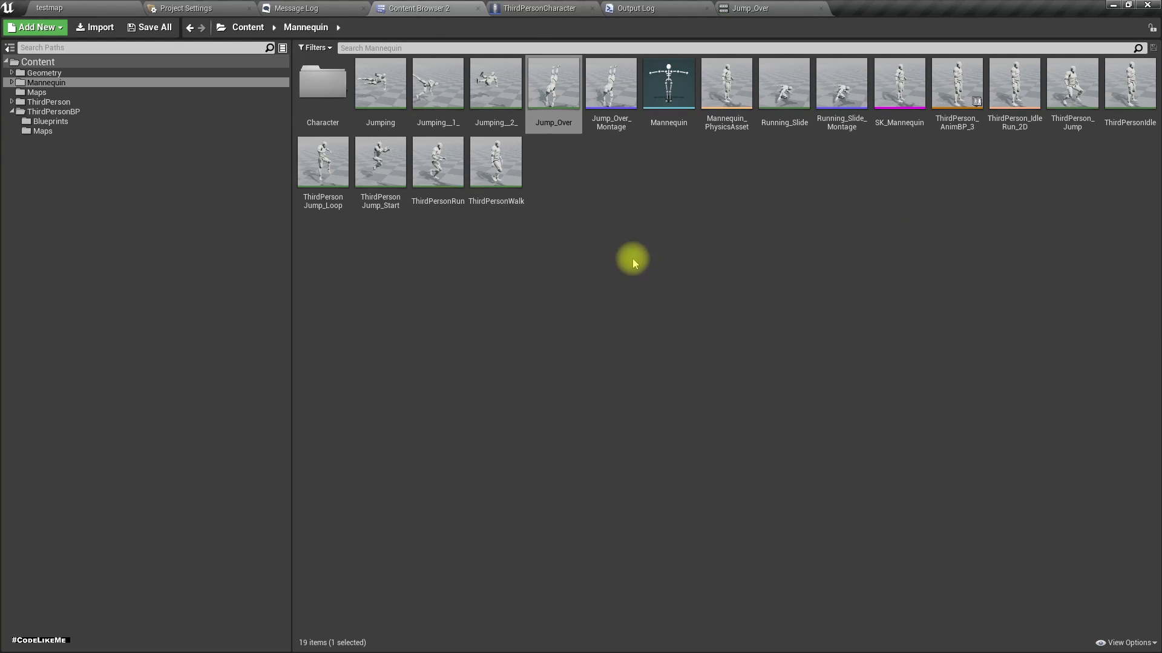
pyautogui.doubleClick(786, 128)
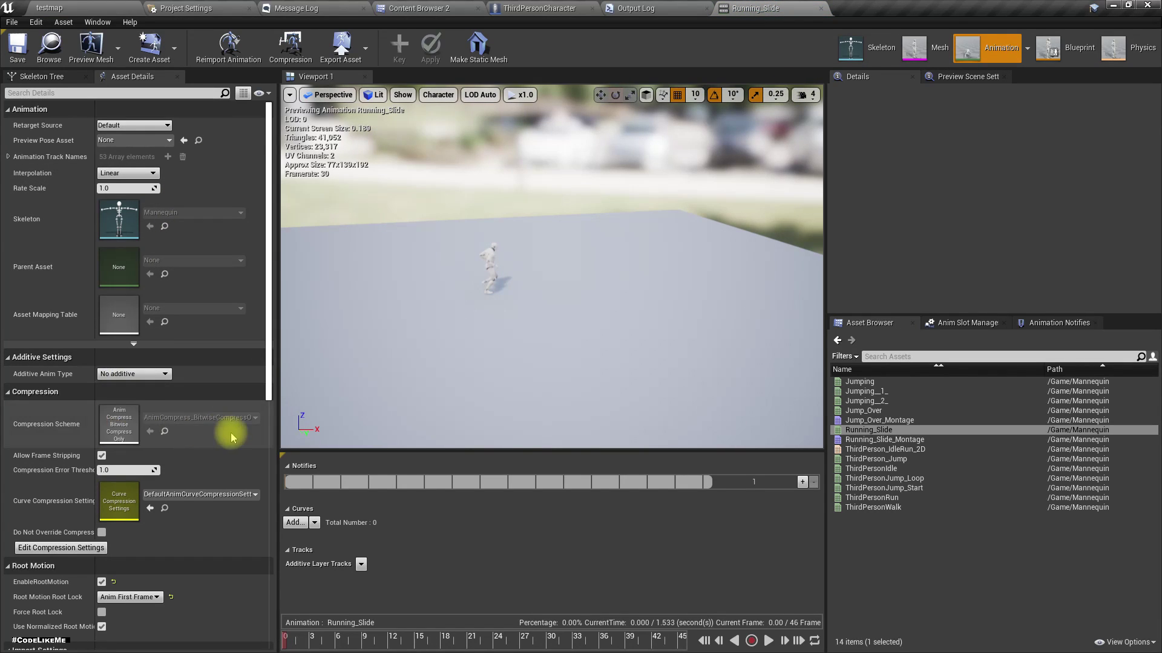
pyautogui.scroll(-5, 198, 336)
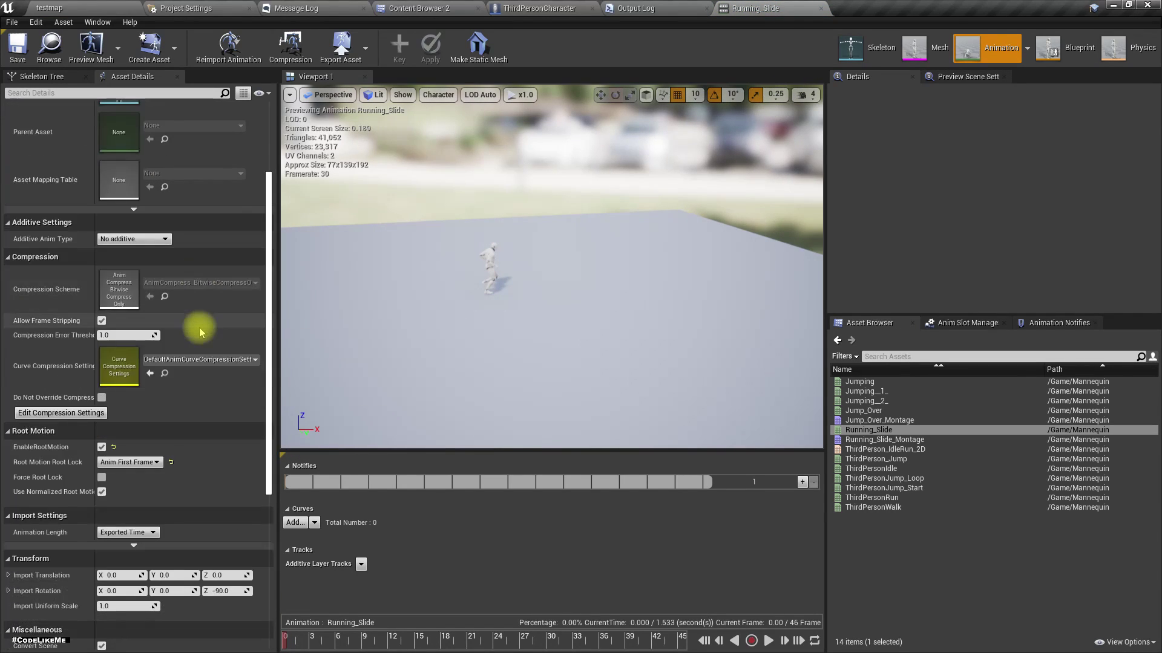
pyautogui.press('Return')
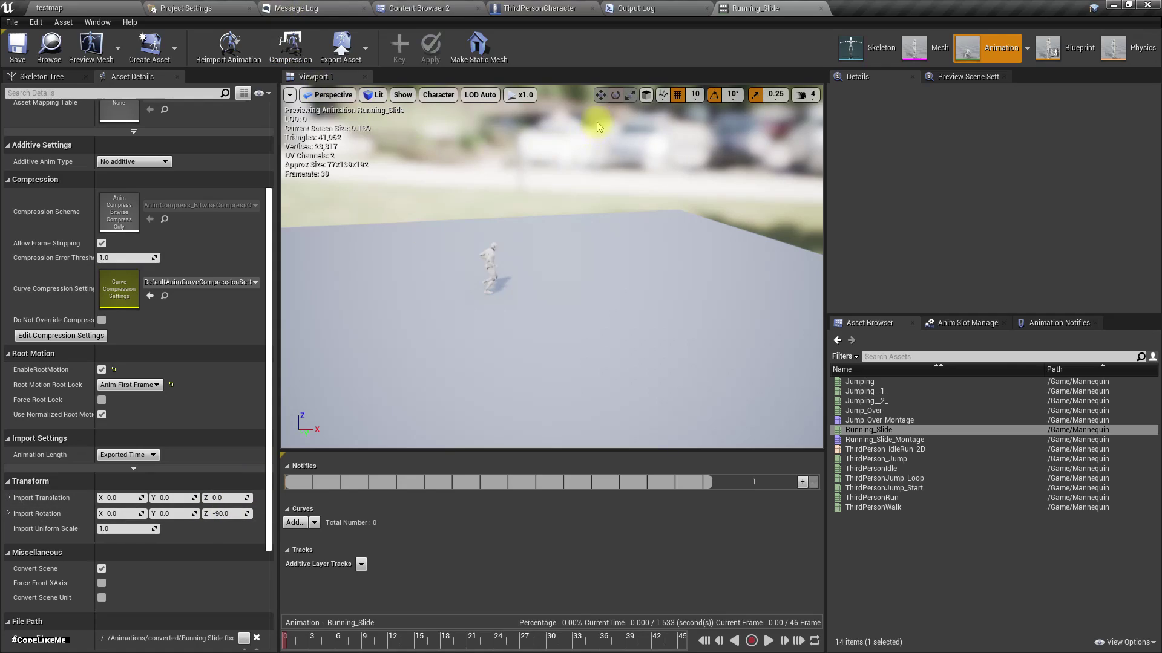
# Step: Open Jumping, Jumping__1_, Jumping__2_ and Jump_Over together for bulk editing in the Property Matrix
pyautogui.click(401, 6)
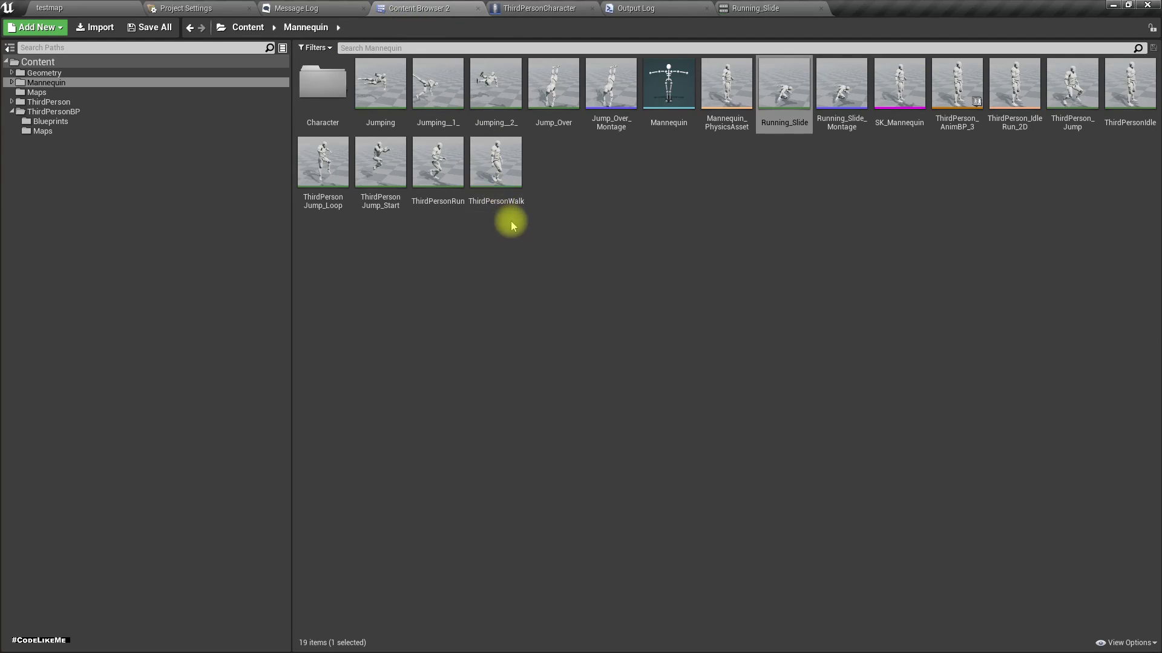
pyautogui.click(557, 104)
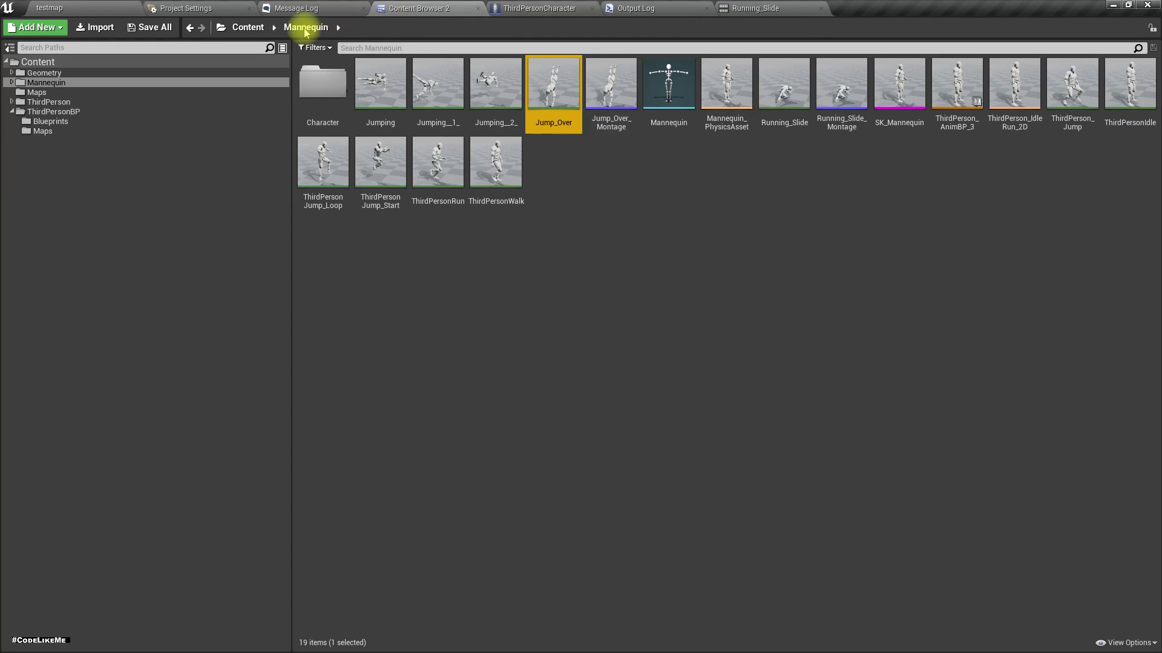
pyautogui.keyDown('shift'); pyautogui.click(388, 92); pyautogui.keyUp('shift')
pyautogui.rightClick(388, 92)
pyautogui.moveTo(467, 325)
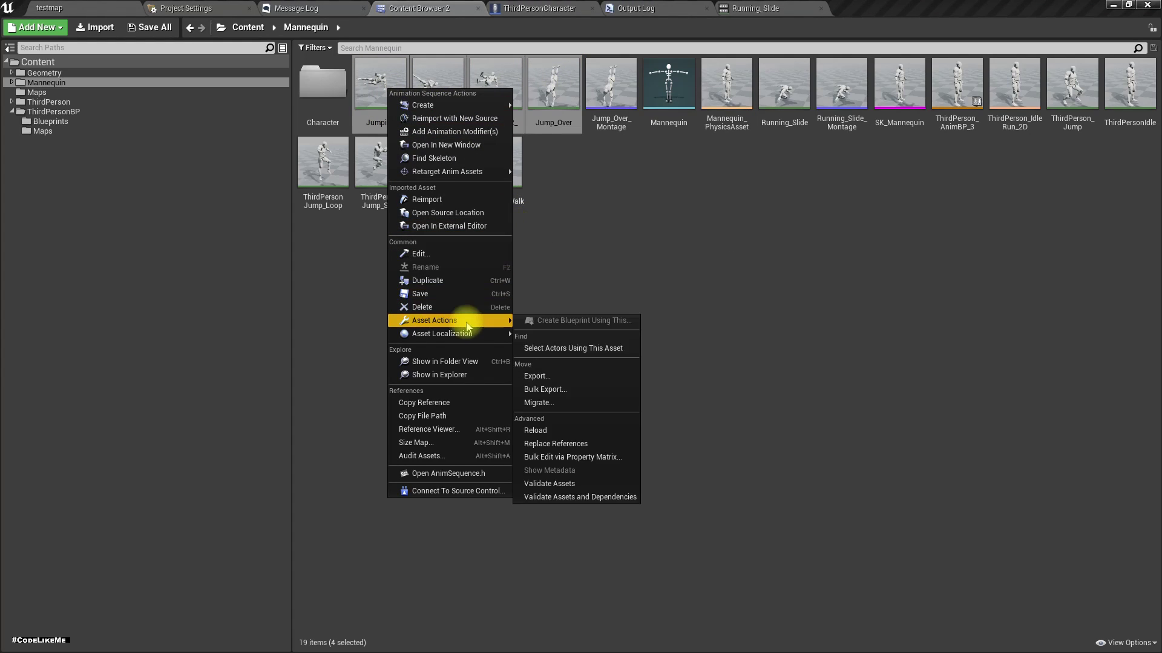
pyautogui.click(559, 460)
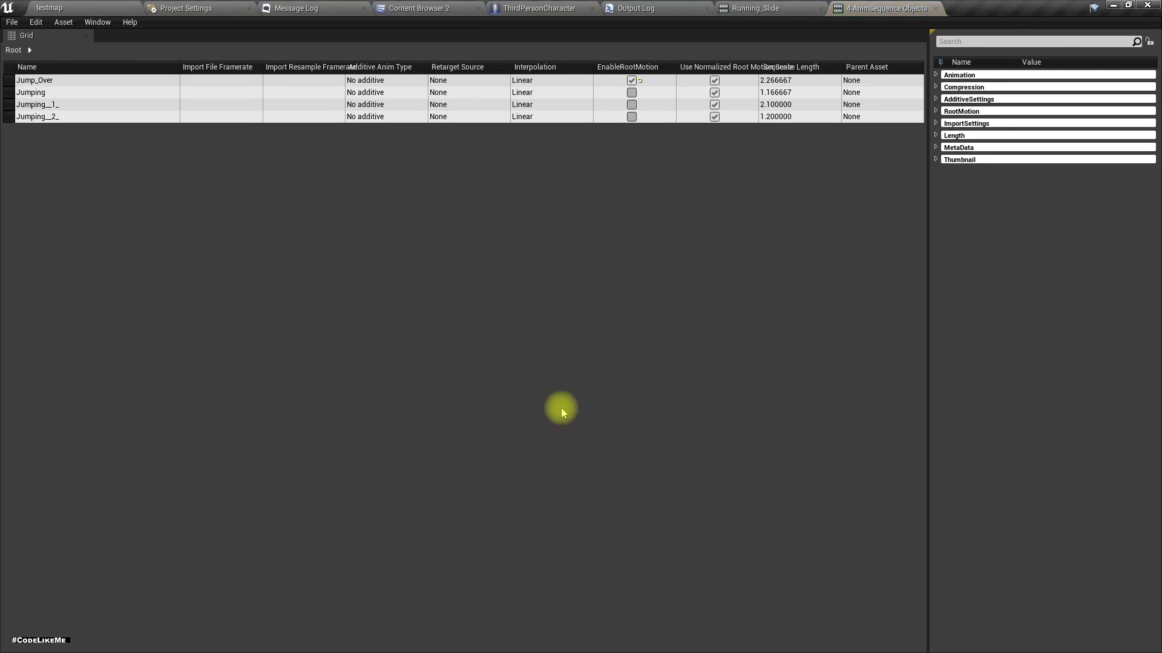
# Step: Set the Import Rotation Z to -90 for all four jump animations, checking it against Running_Slide, and save
pyautogui.click(935, 124)
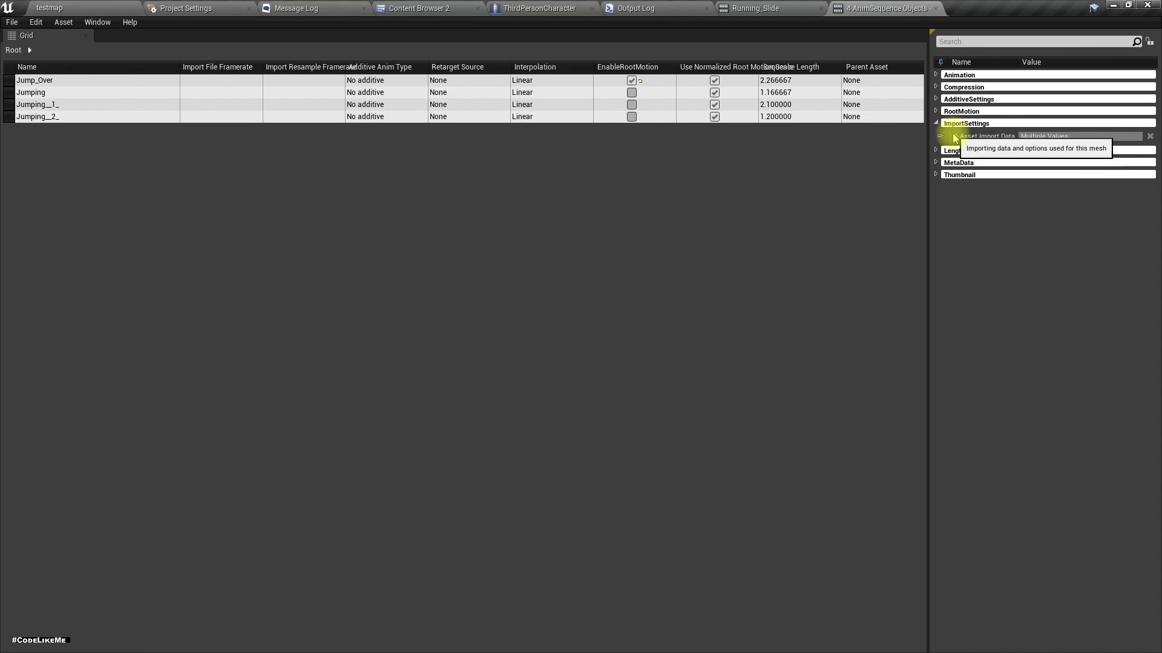
pyautogui.click(956, 136)
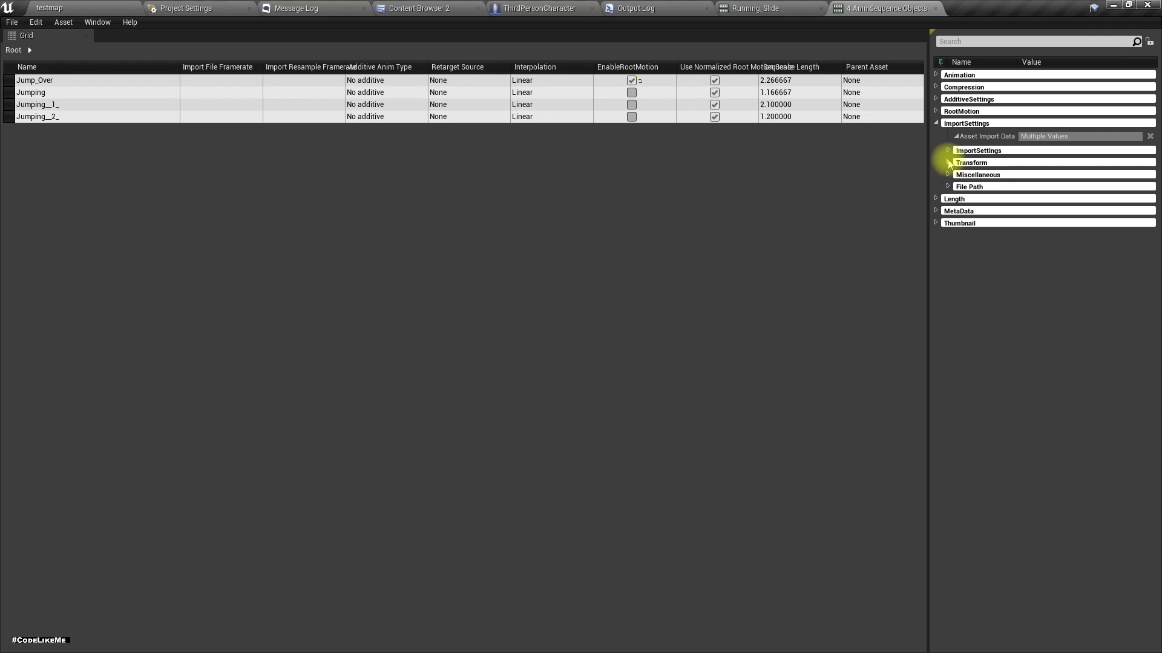
pyautogui.click(948, 163)
pyautogui.click(970, 185)
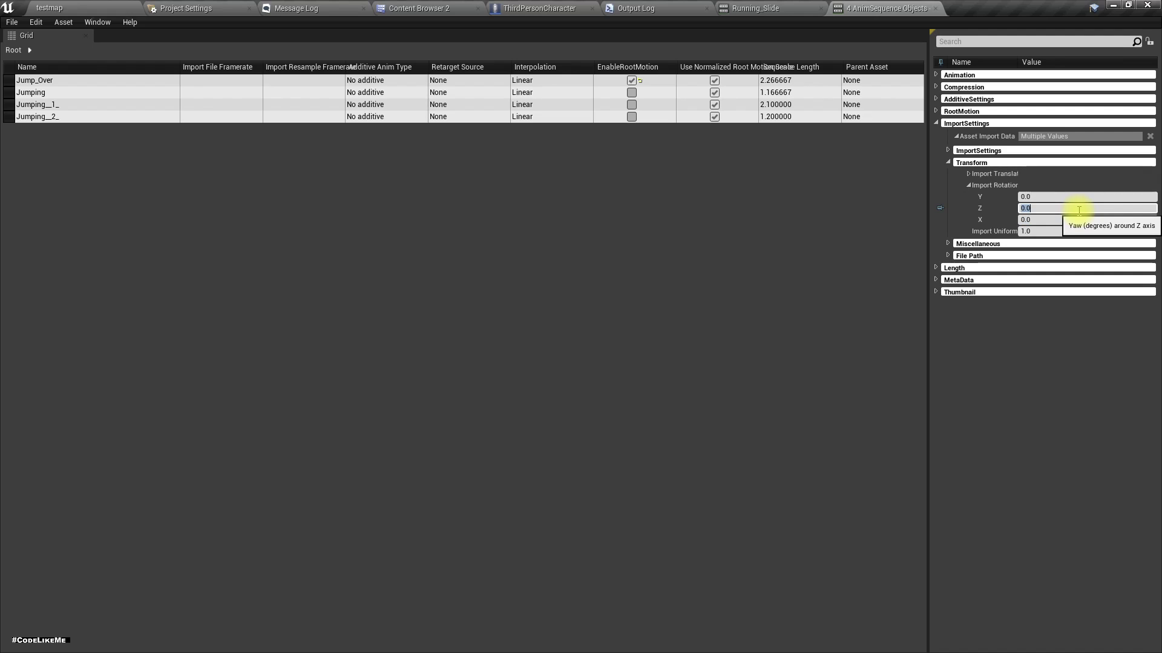
pyautogui.press('Return')
pyautogui.click(763, 8)
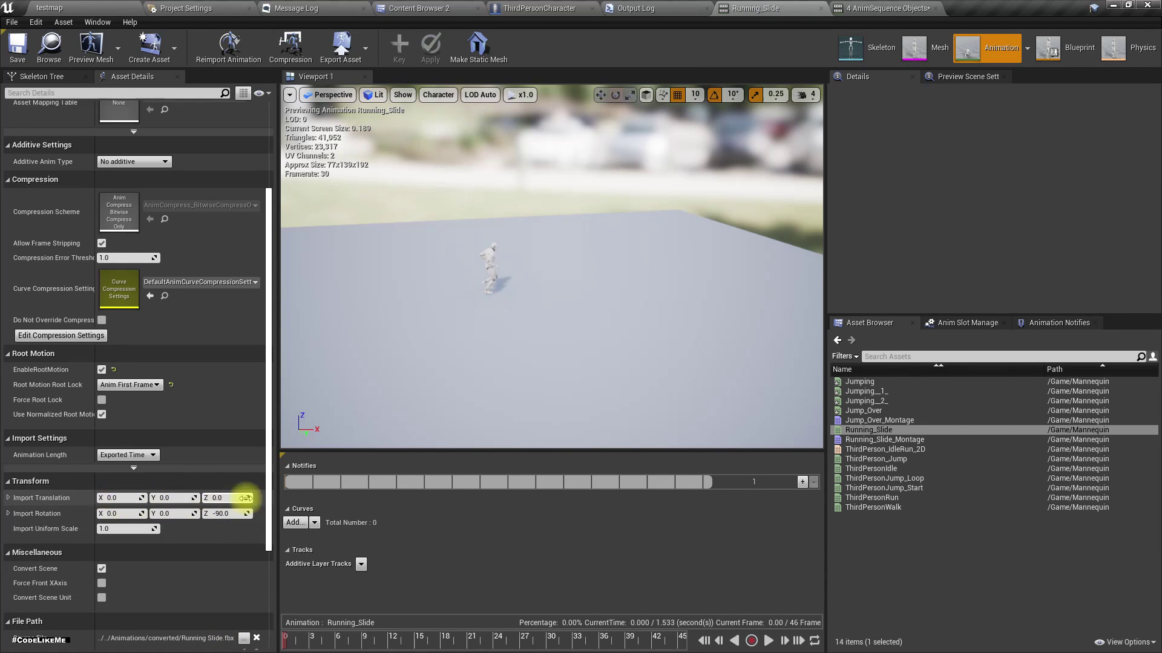
pyautogui.click(870, 7)
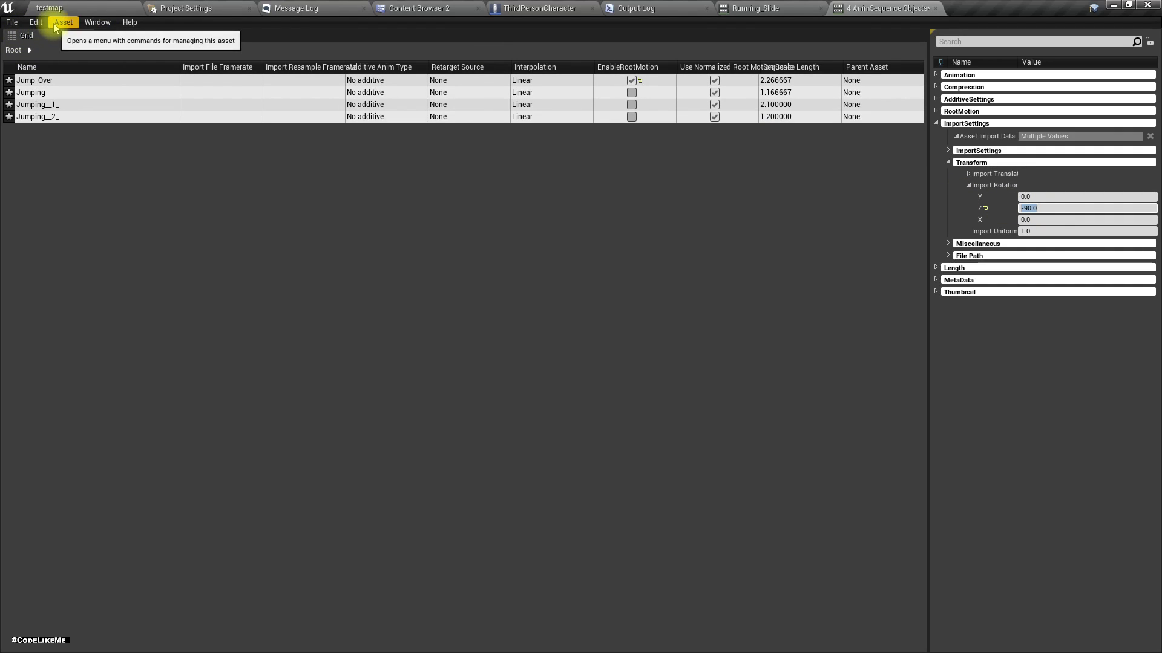
pyautogui.hotkey('ctrl', 's')
# Step: Reimport the four selected jump animations from their source files
pyautogui.click(410, 7)
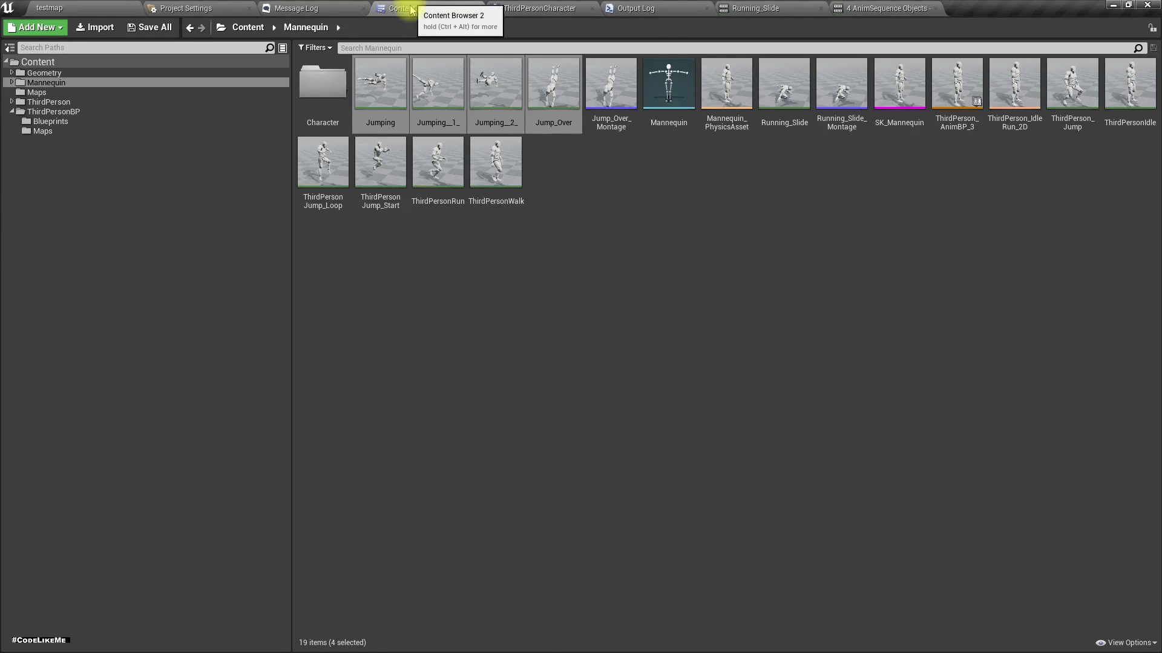
pyautogui.rightClick(399, 88)
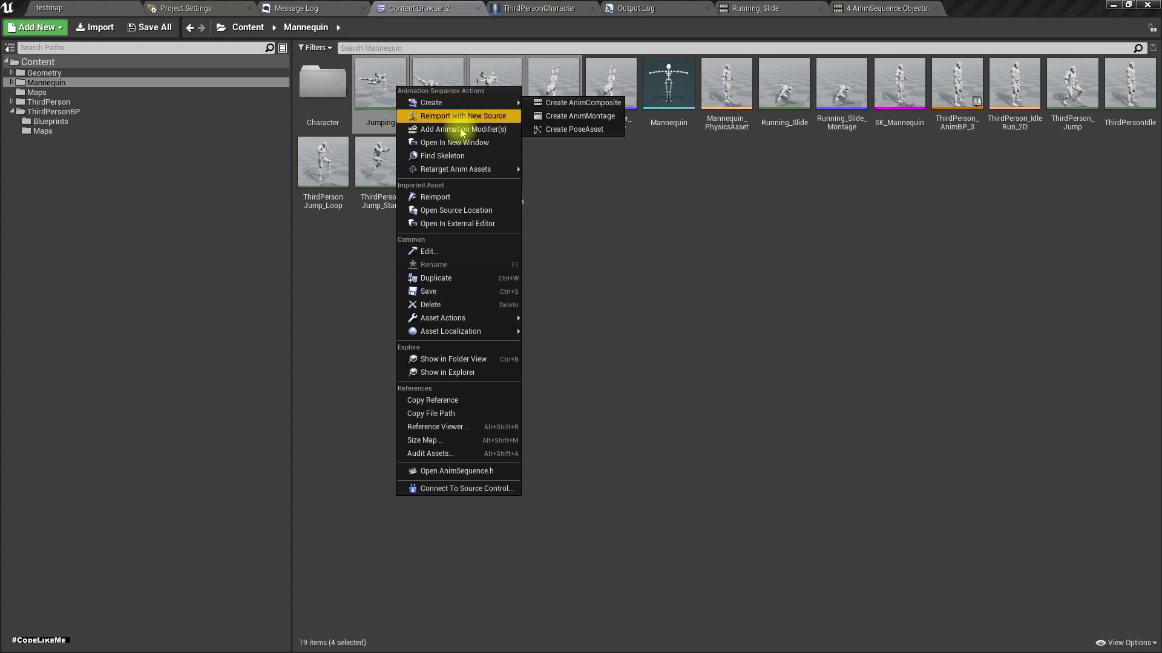
pyautogui.click(438, 197)
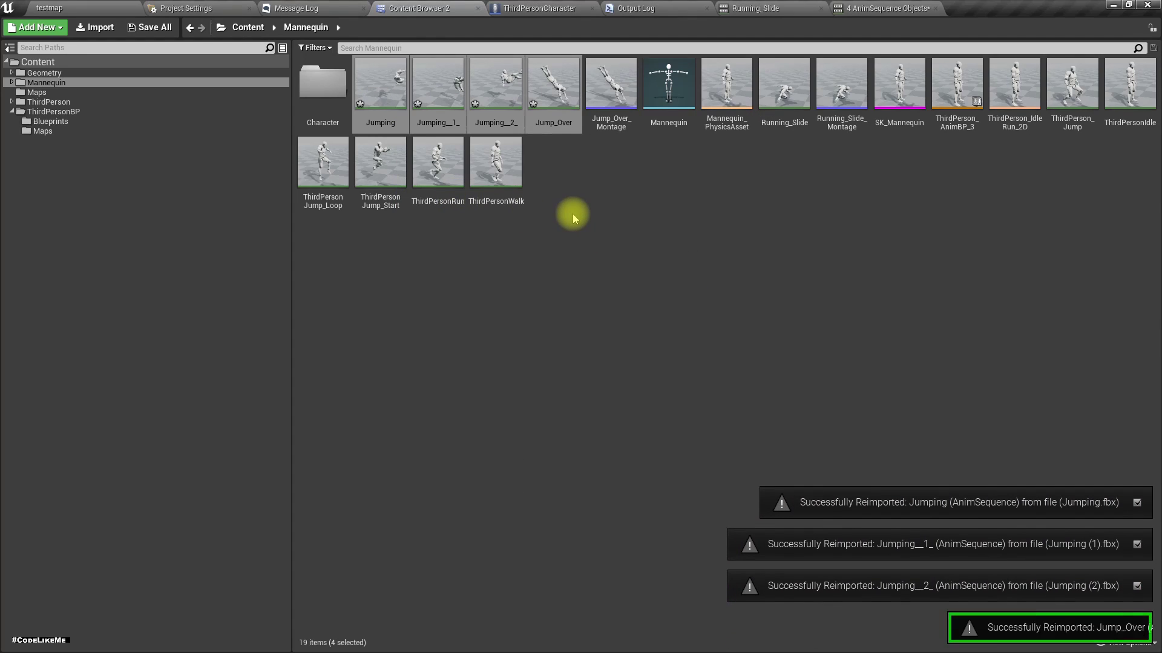
# Step: Preview the reimported Jump_Over animation, pausing partway through, and open ThirdPerson_Jump to view it
pyautogui.doubleClick(546, 91)
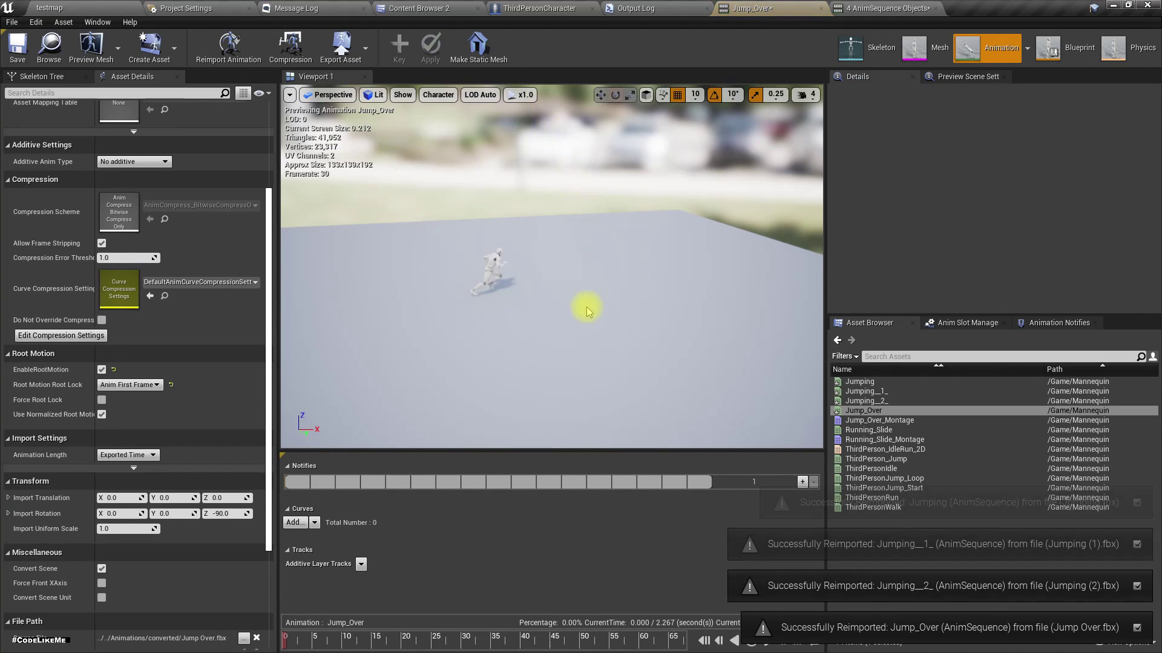
pyautogui.press('space')
pyautogui.click(316, 637)
pyautogui.press('space')
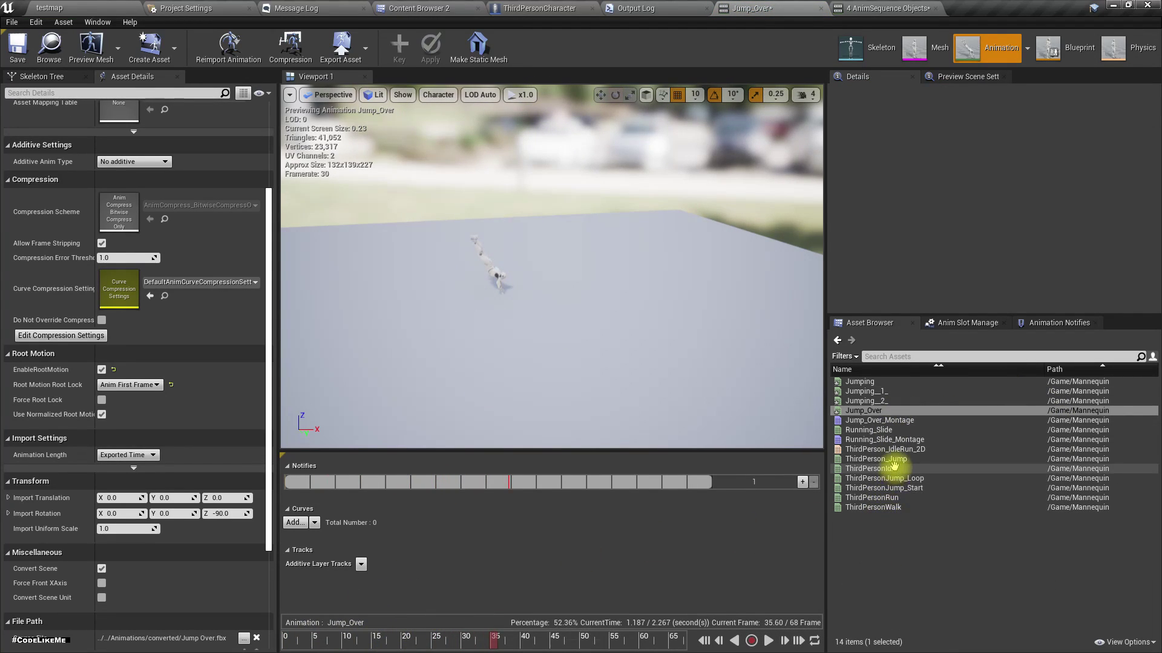
pyautogui.click(836, 459)
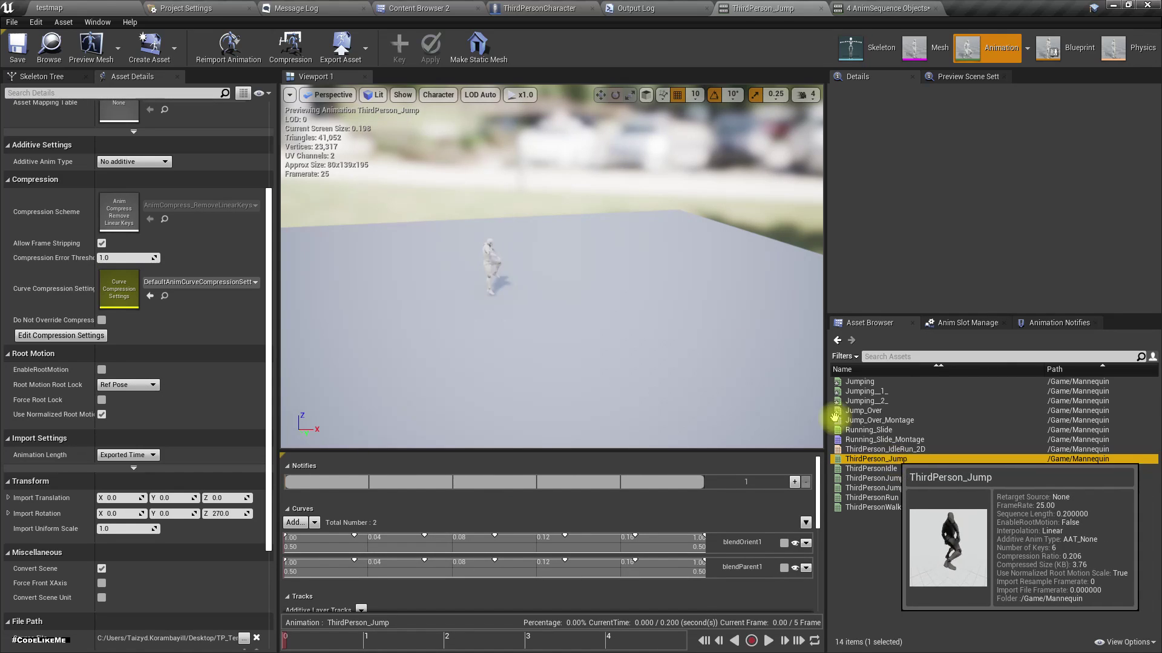
# Step: Play-test testmap full screen, running forward and jumping several times to check the direction of the Jump_Over animation
pyautogui.click(63, 8)
pyautogui.scroll(1, 431, 247)
pyautogui.hotkey('alt', 'p')
pyautogui.press('w')
pyautogui.press('space')
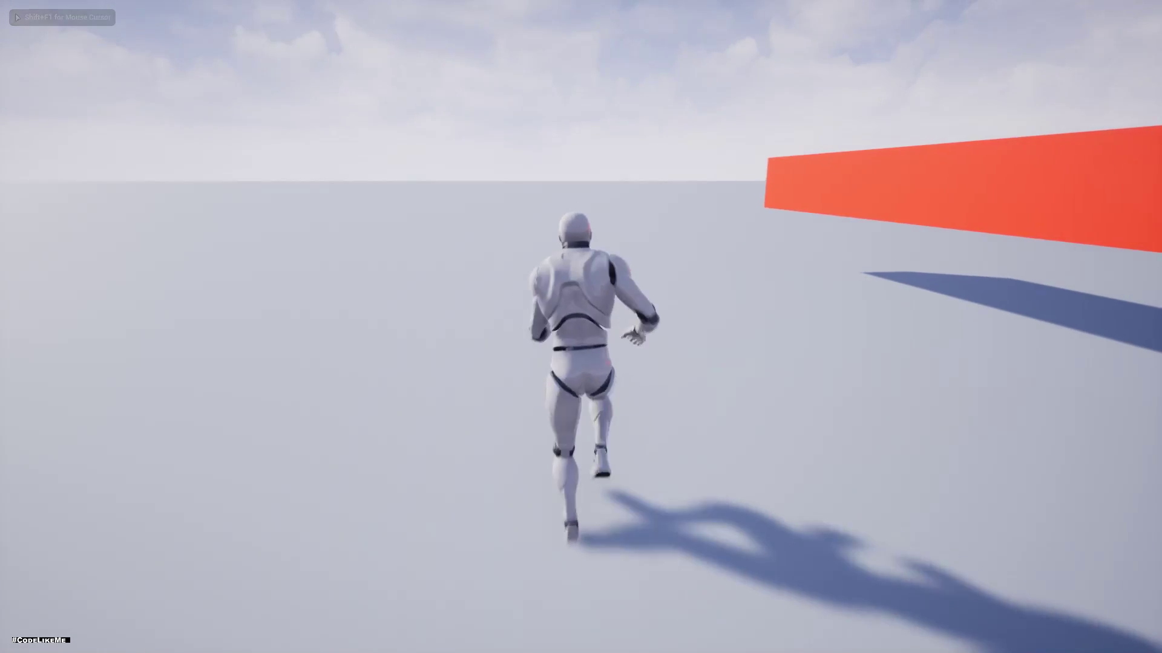
pyautogui.press('space')
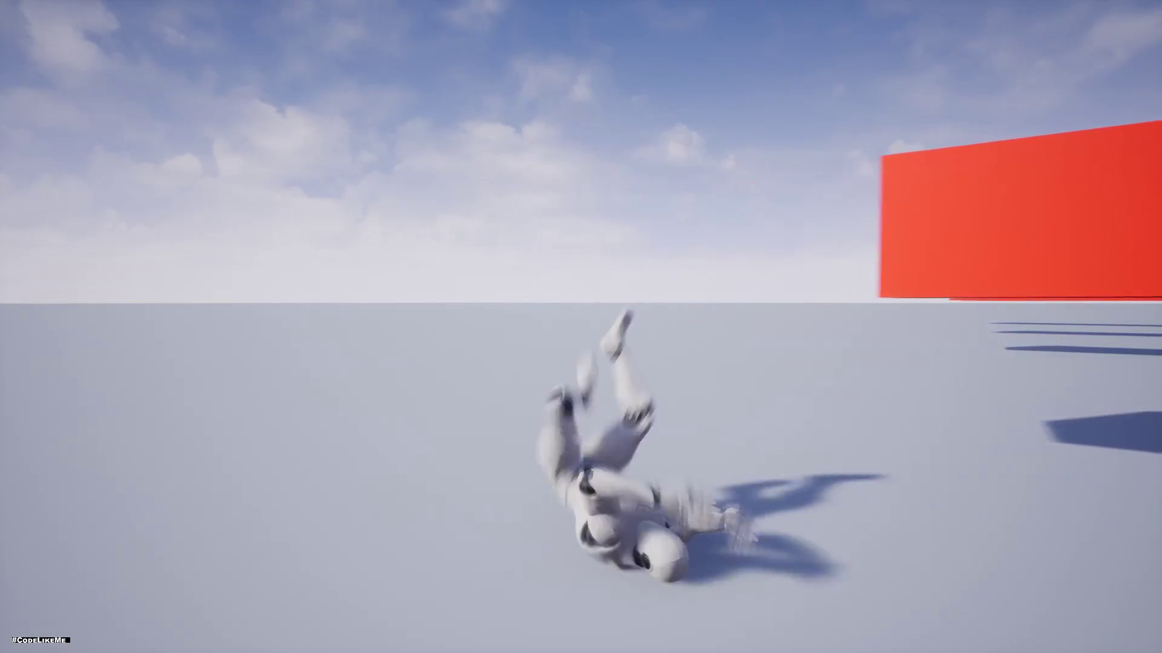
pyautogui.press('space')
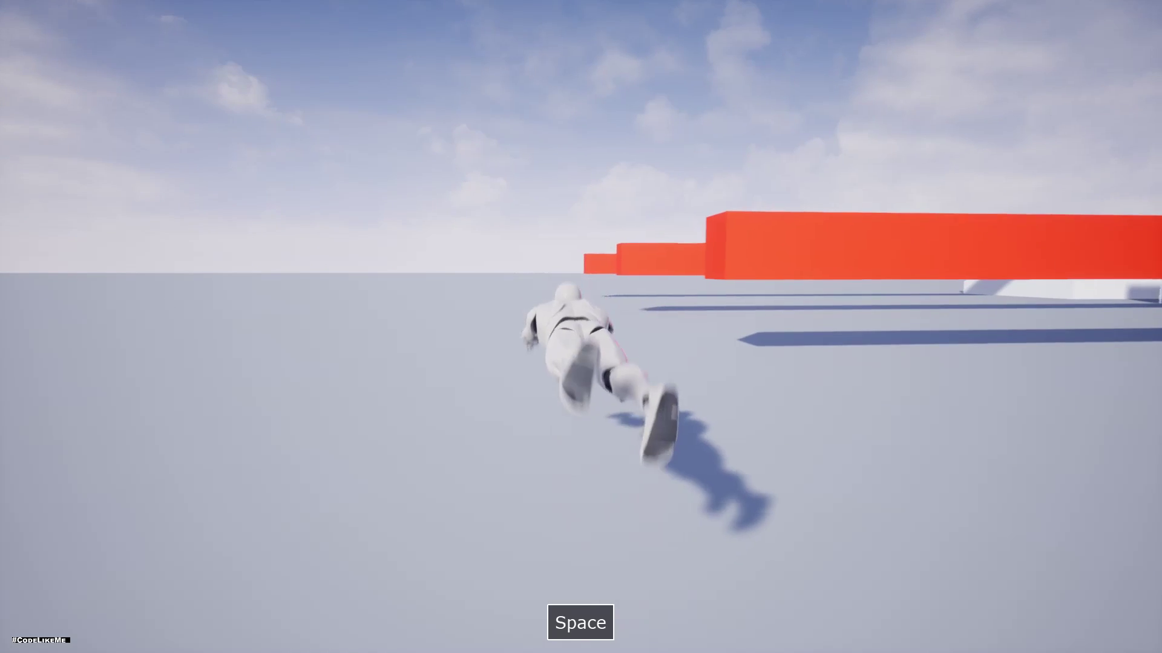
pyautogui.press('Escape')
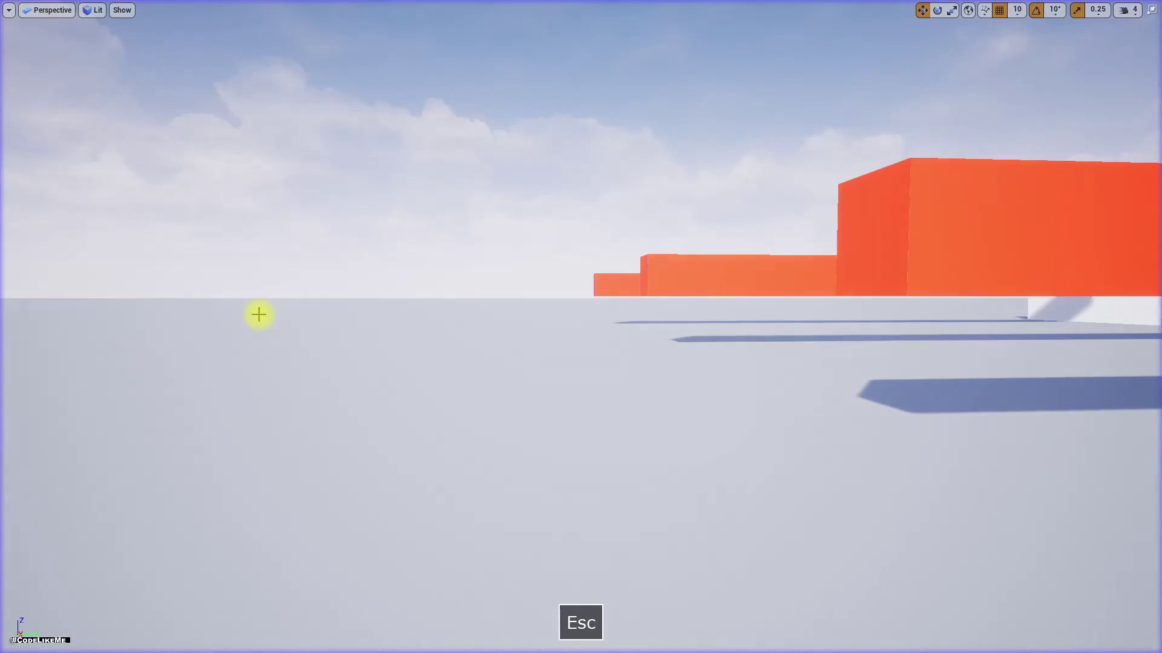
pyautogui.press('F11')
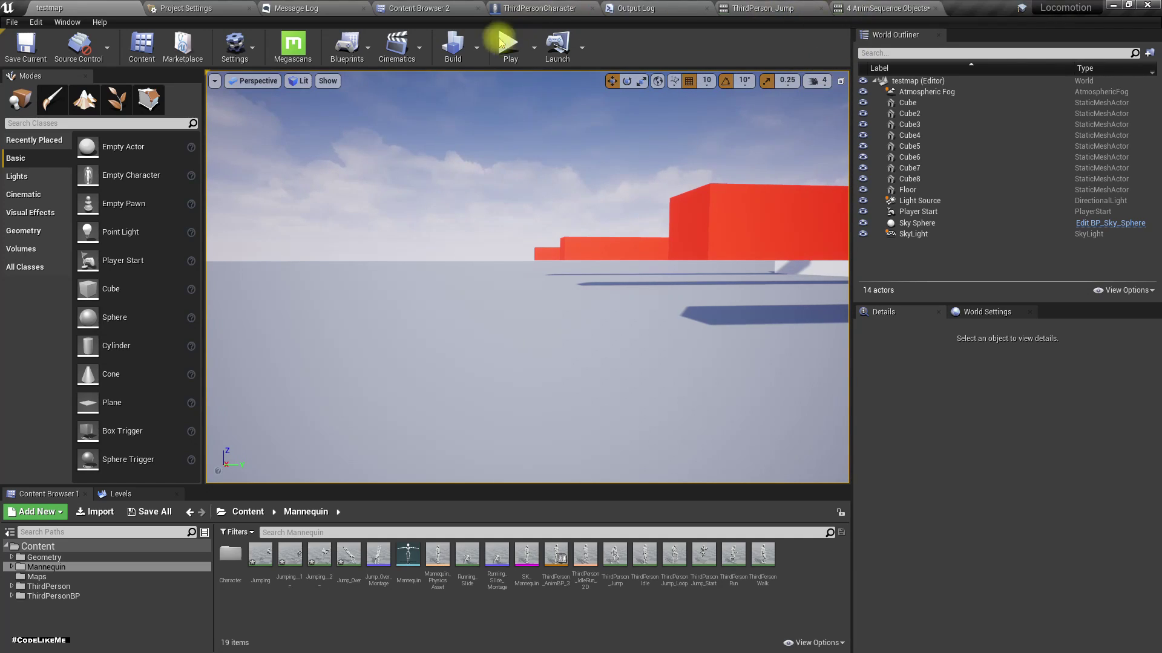
# Step: Set the Play Rate of the Jump_Over montage's Play Montage node in the ThirdPersonCharacter blueprint to 1.3
pyautogui.click(401, 8)
pyautogui.doubleClick(553, 80)
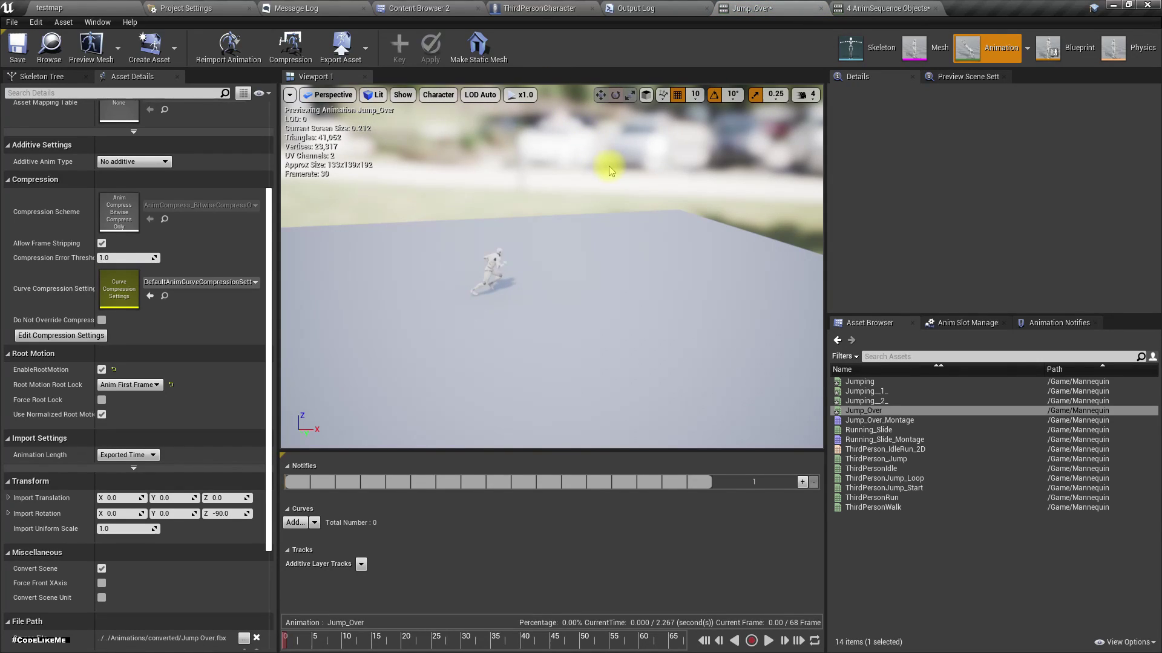
pyautogui.click(544, 8)
pyautogui.click(500, 213)
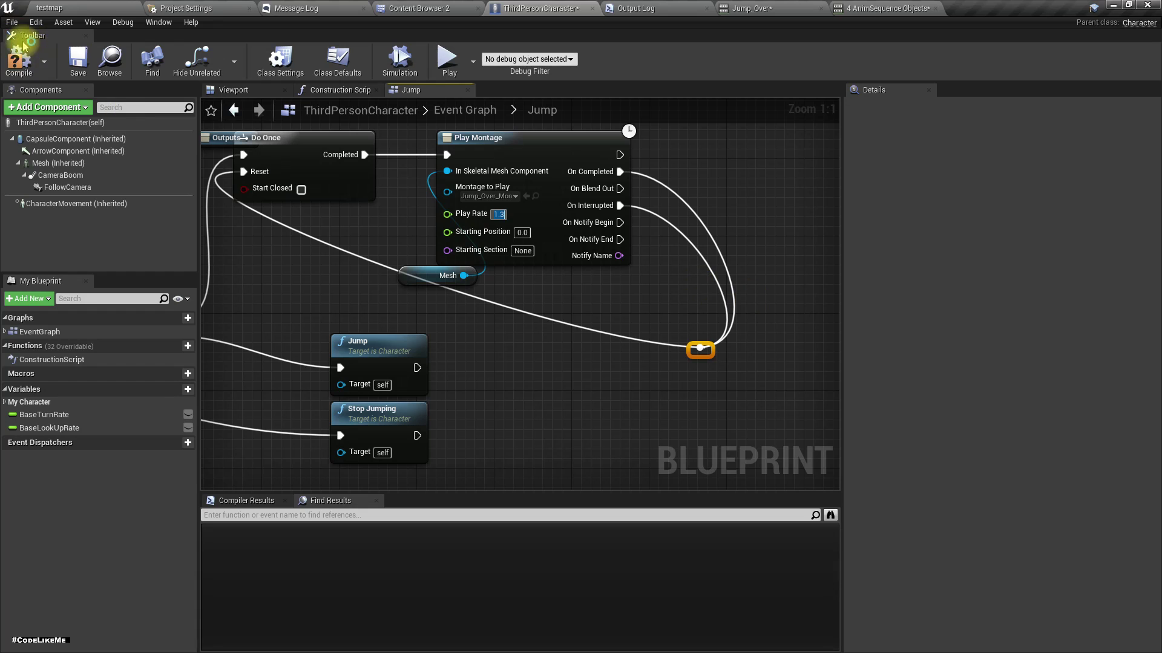
# Step: Play-test testmap full screen again, running and jumping repeatedly to judge the jump at the new play rate
pyautogui.click(48, 8)
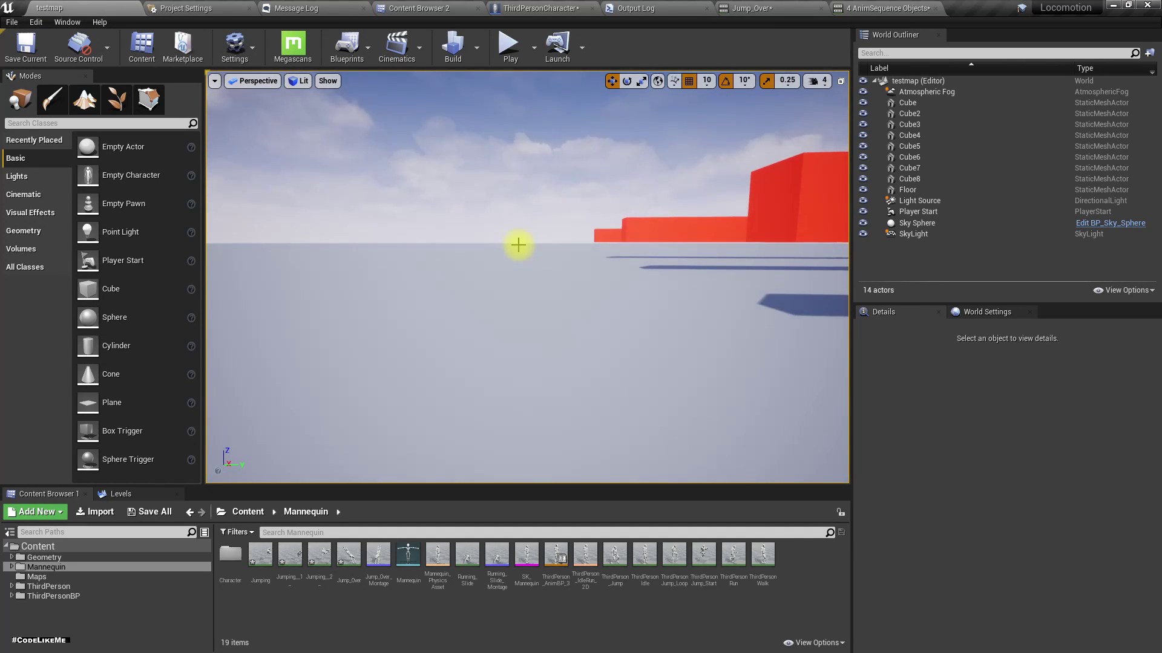
pyautogui.press('F11')
pyautogui.hotkey('alt', 'p')
pyautogui.press('w')
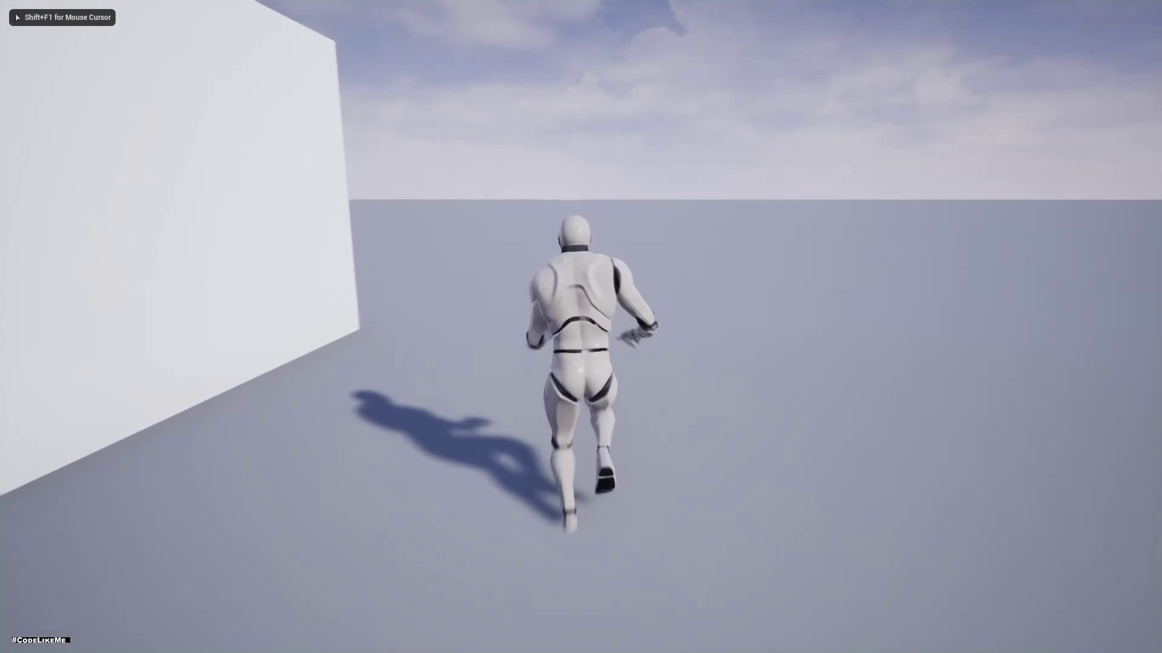
pyautogui.press('space')
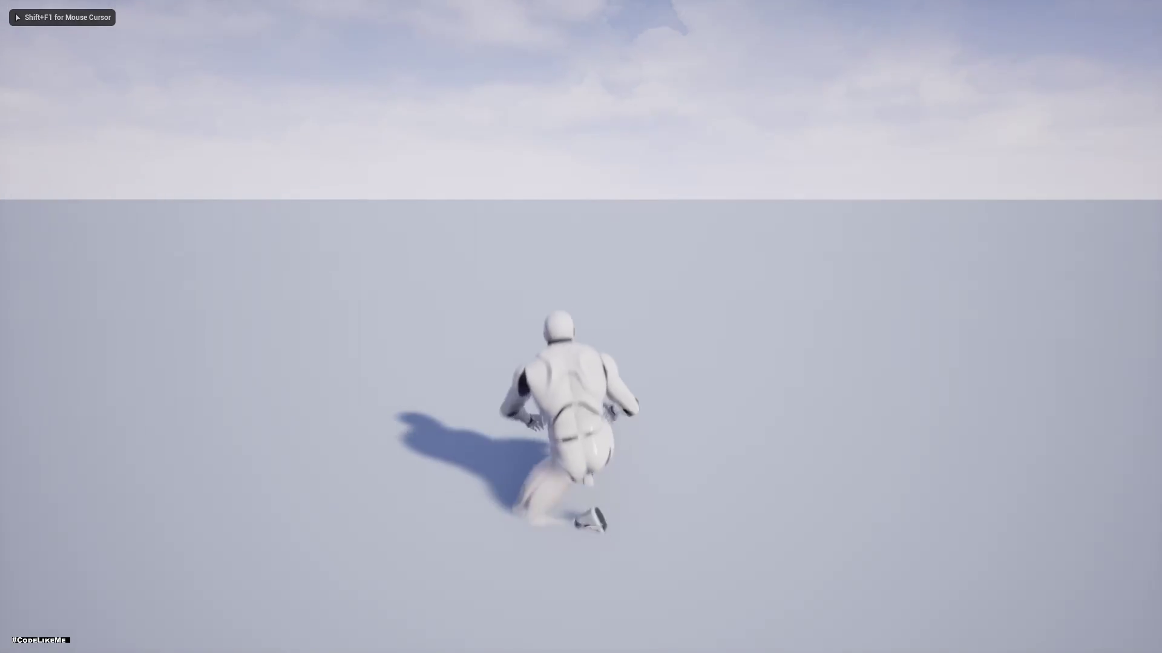
pyautogui.press('space')
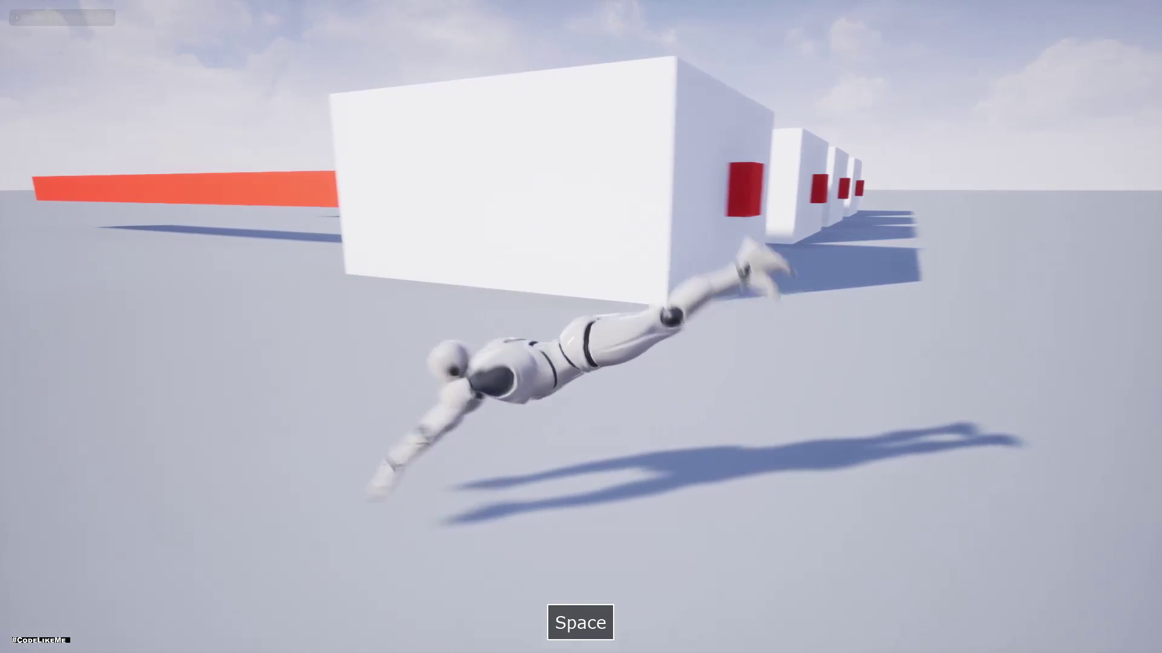
pyautogui.press('space')
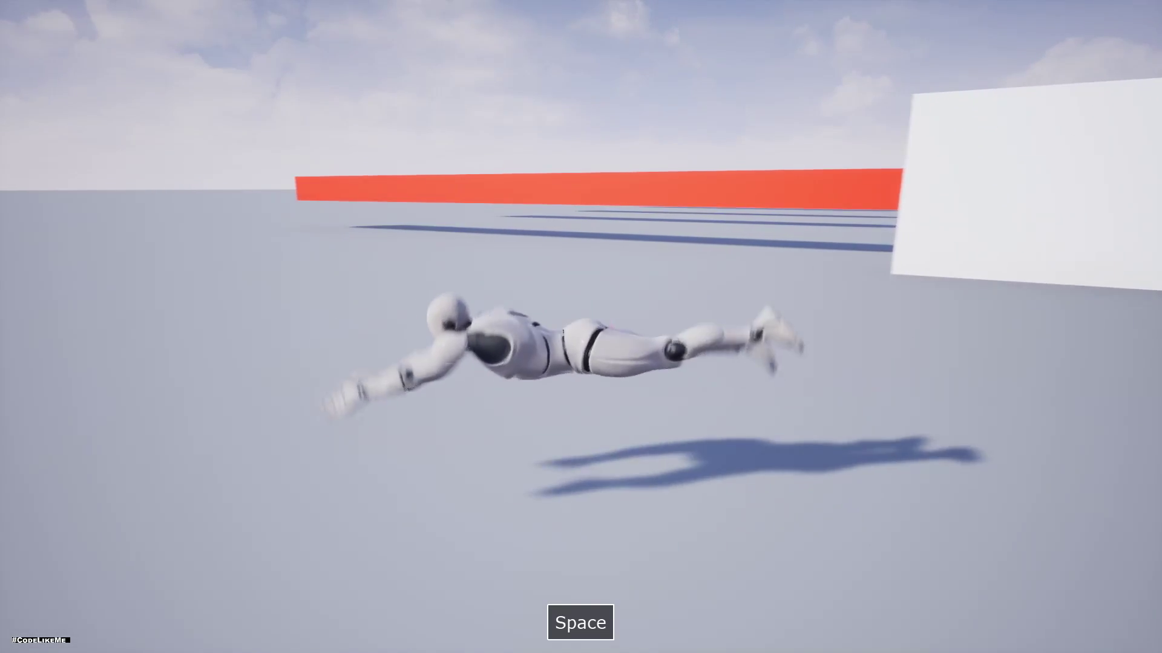
pyautogui.press('Escape')
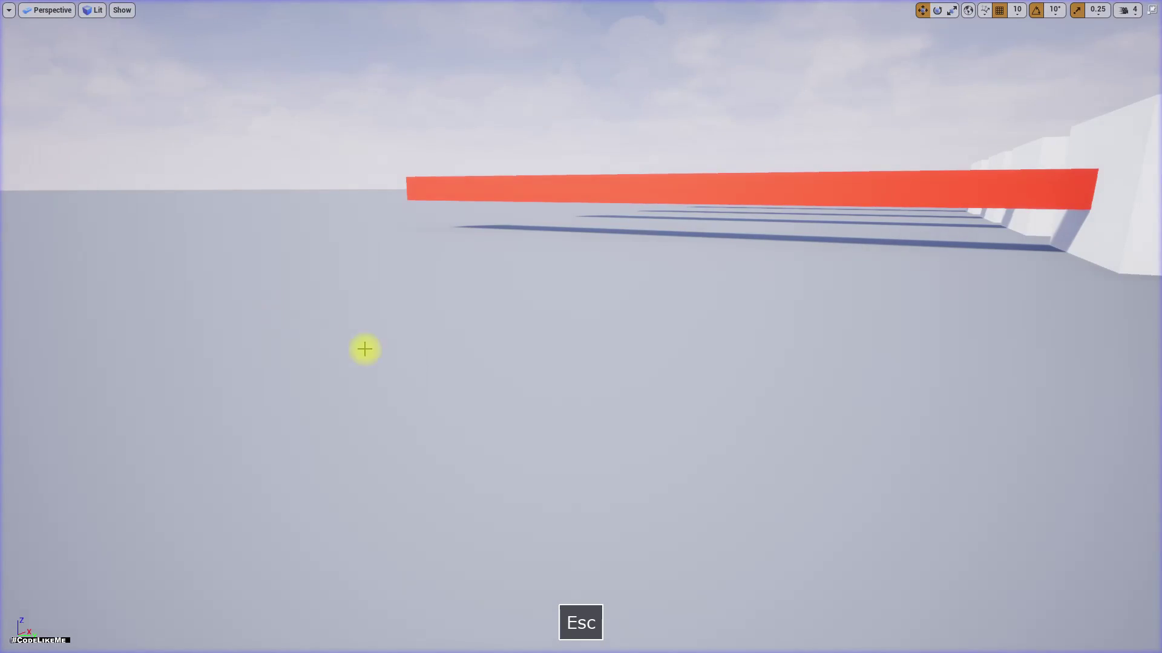
pyautogui.press('F11')
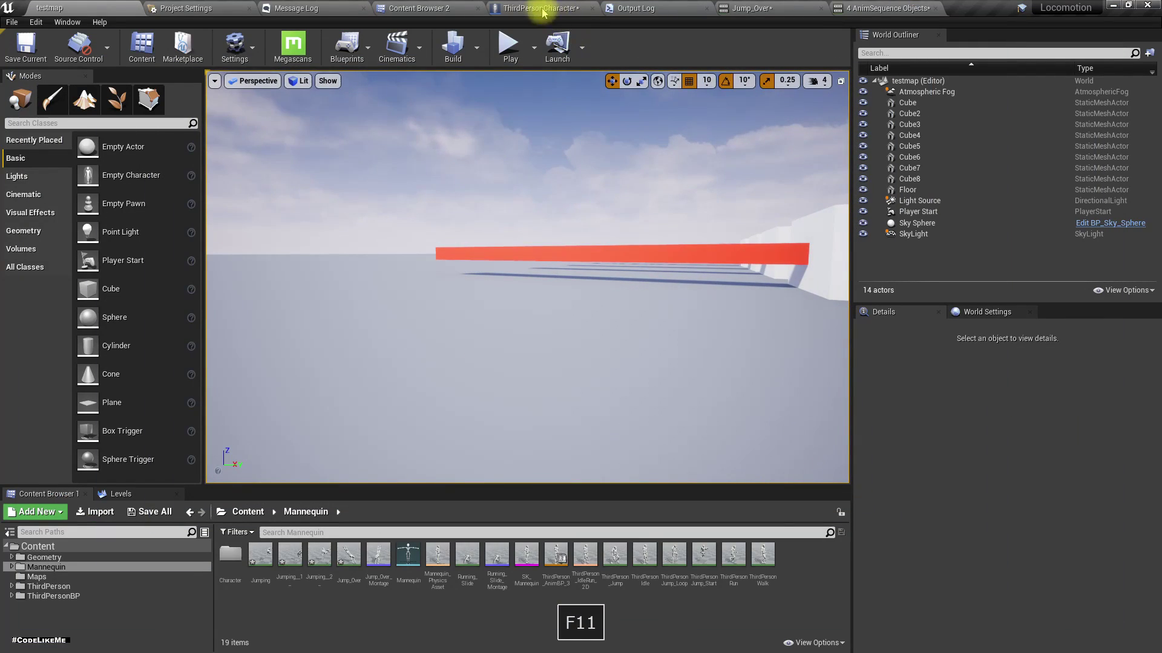
# Step: Examine the Jump_Over animation from closer up by scrubbing through to its last frame
pyautogui.click(772, 7)
pyautogui.moveTo(585, 313); pyautogui.dragTo(478, 309, button='right')
pyautogui.moveTo(314, 642); pyautogui.dragTo(757, 637)
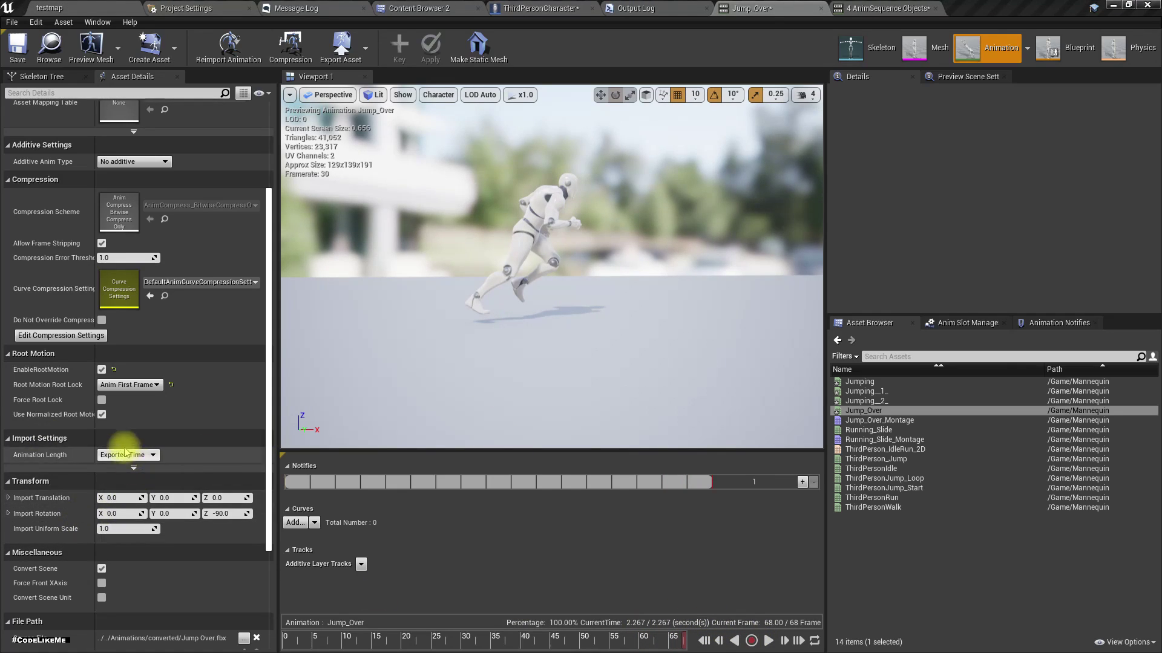
# Step: Disable root motion on Jump_Over and scrub through its opening frames to see the character's movement
pyautogui.click(102, 370)
pyautogui.moveTo(481, 370); pyautogui.dragTo(381, 363, button='right')
pyautogui.moveTo(300, 642); pyautogui.dragTo(340, 639)
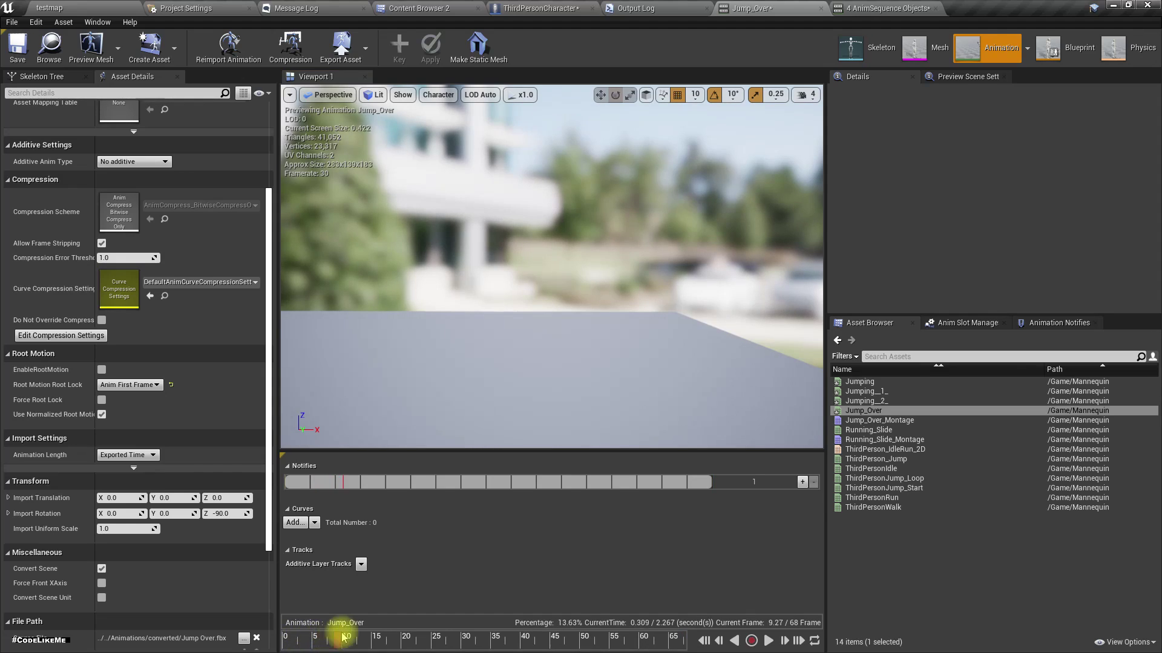
# Step: Turn off root motion on Jump_Over and scrub the animation with the root bone's move gizmo shown to examine its movement
pyautogui.moveTo(393, 369); pyautogui.dragTo(390, 404, button='right')
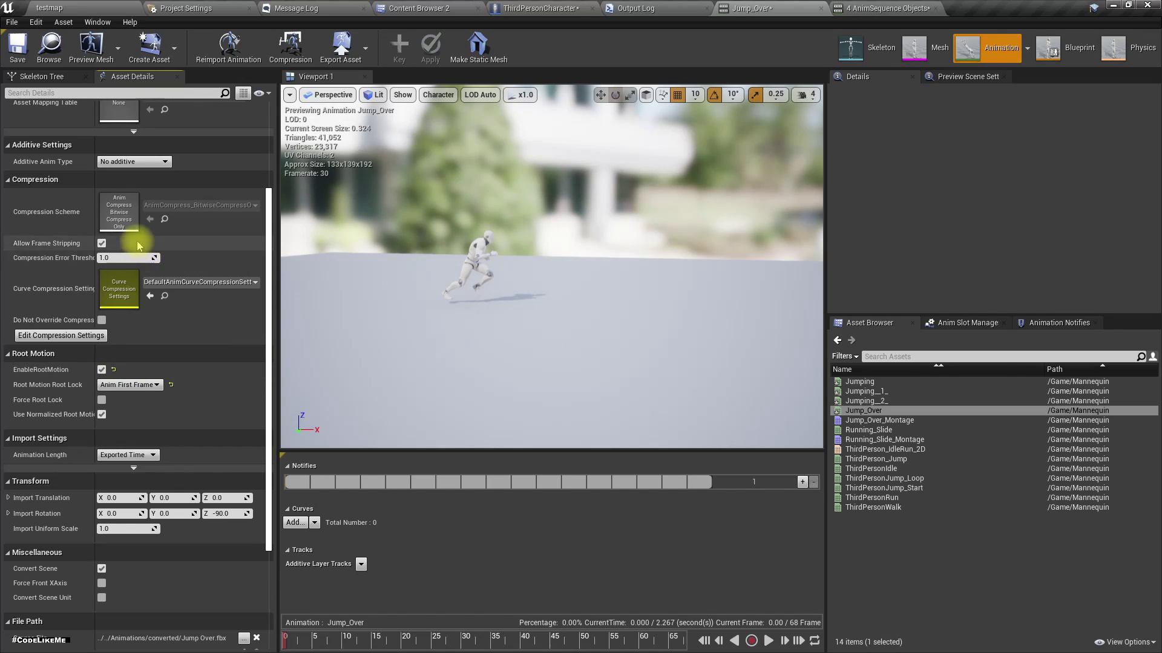
pyautogui.click(100, 370)
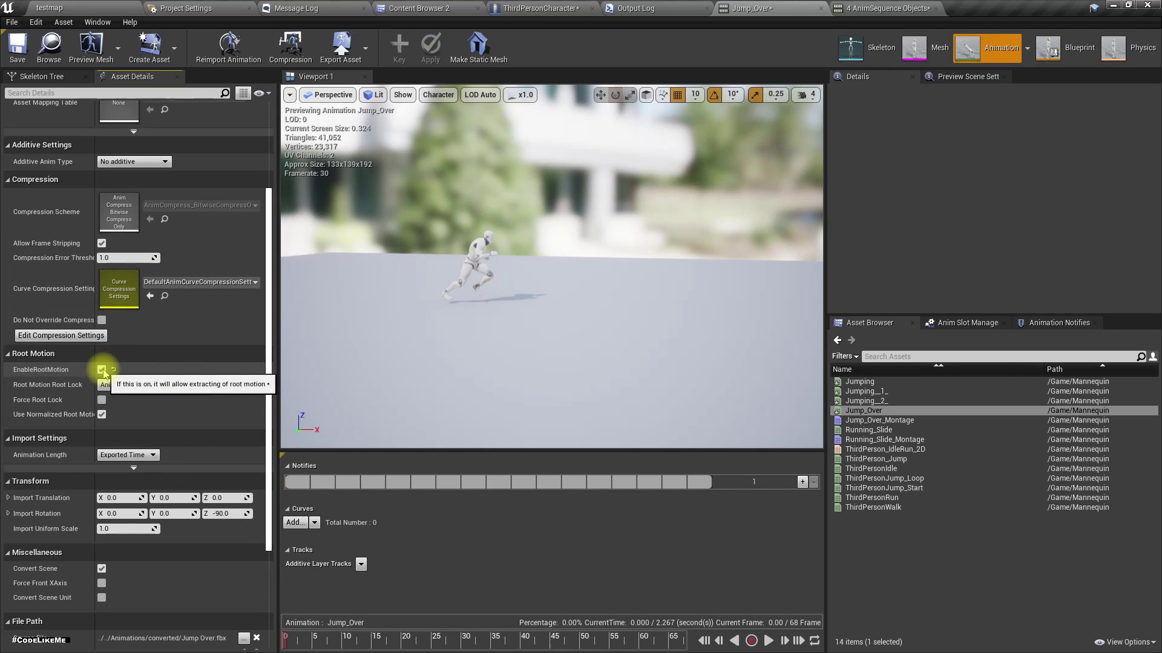
pyautogui.scroll(5, 117, 303)
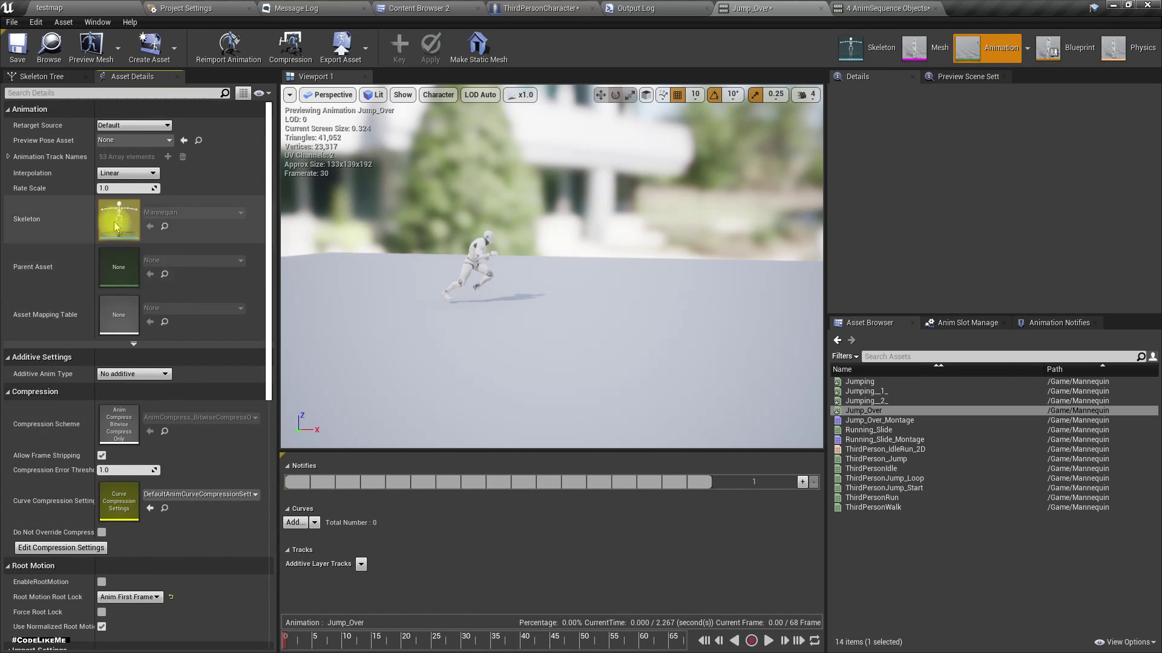
pyautogui.click(42, 76)
pyautogui.click(28, 107)
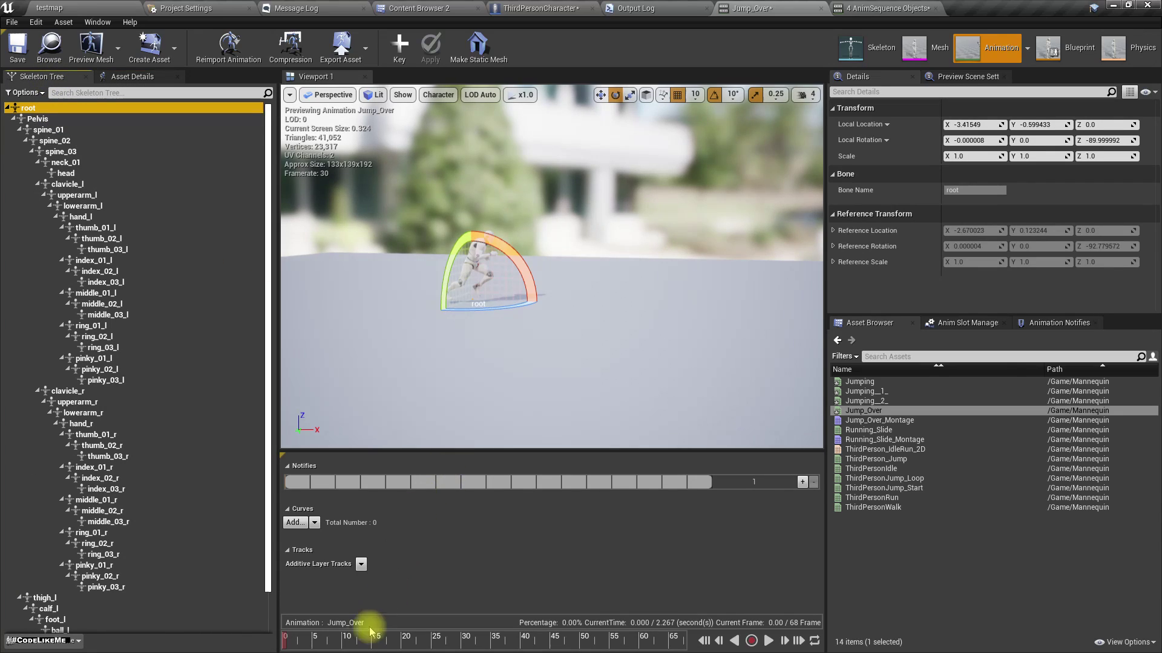
pyautogui.click(600, 95)
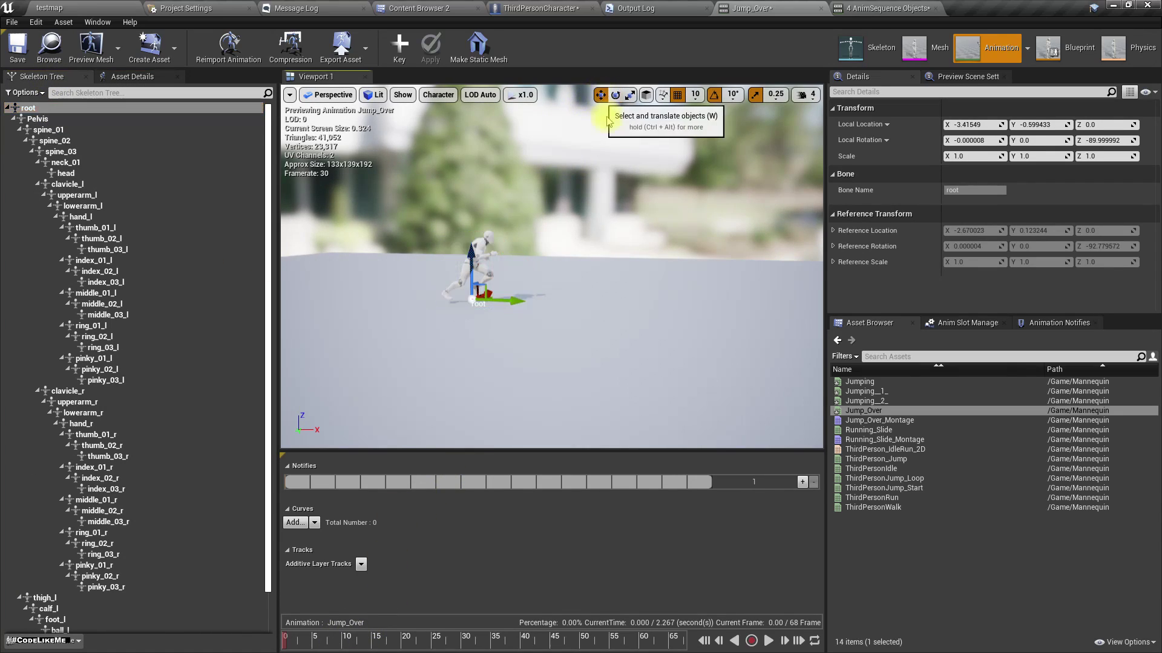
pyautogui.moveTo(310, 634); pyautogui.dragTo(228, 617)
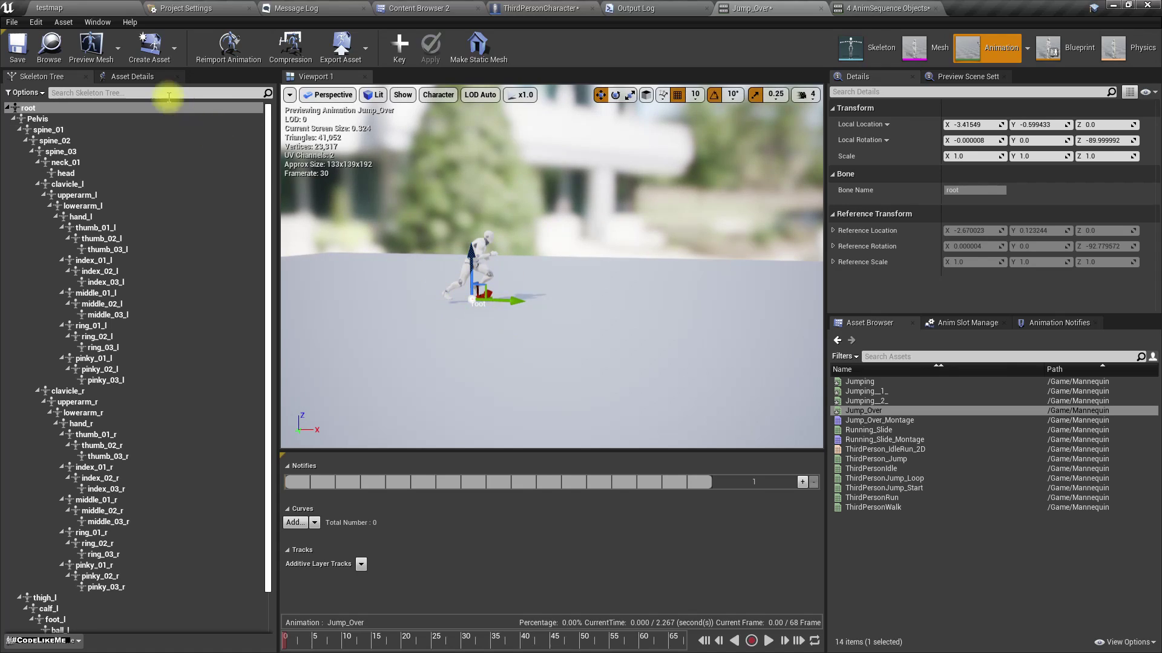
# Step: Re-enable root motion on Jump_Over and scrub through the animation to check that the character stays in place
pyautogui.click(133, 77)
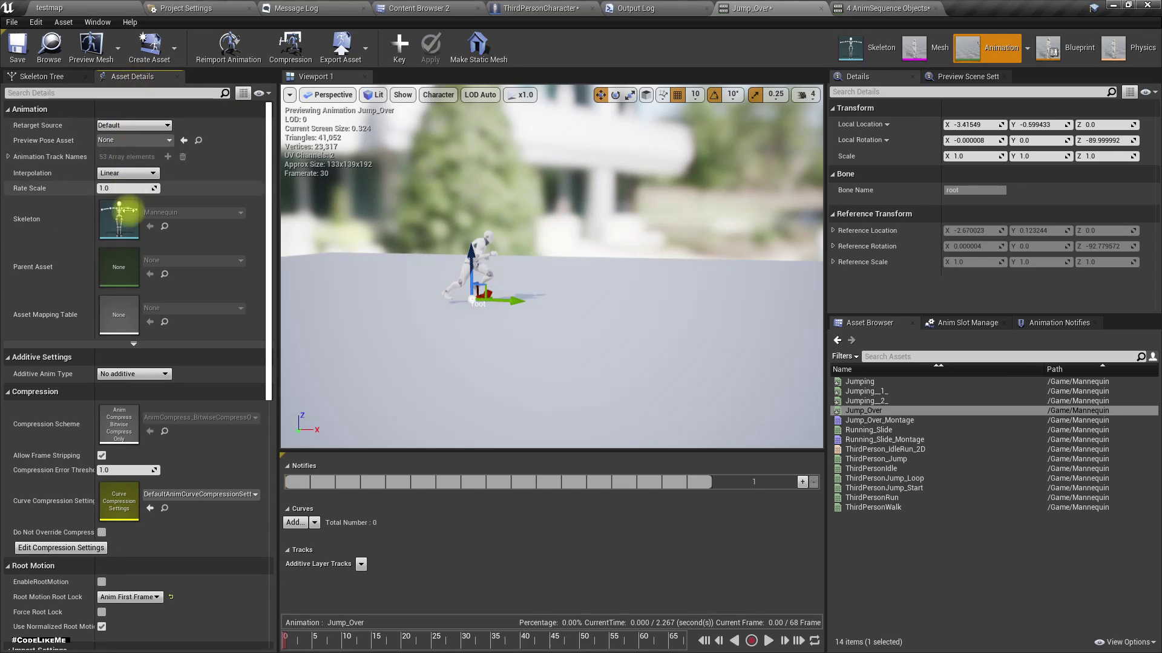
pyautogui.click(102, 582)
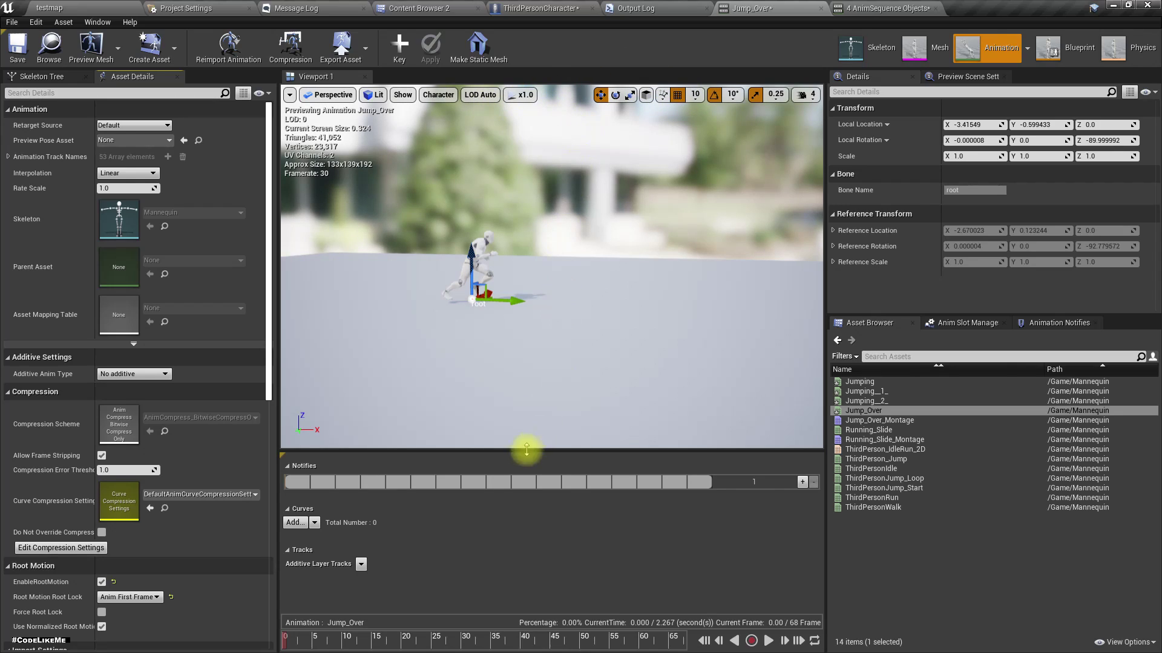
pyautogui.moveTo(360, 637); pyautogui.dragTo(605, 646)
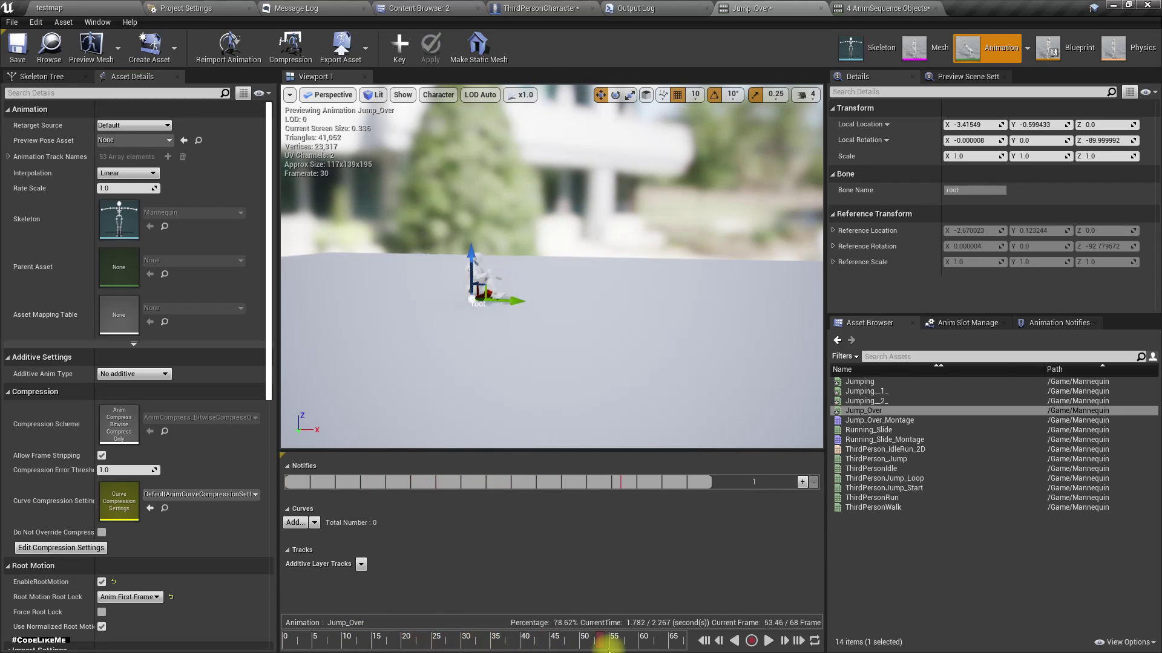
# Step: In the ThirdPersonCharacter blueprint's Jump graph, move Play Montage with its Mesh and reroute nodes farther from Do Once to make room
pyautogui.click(554, 8)
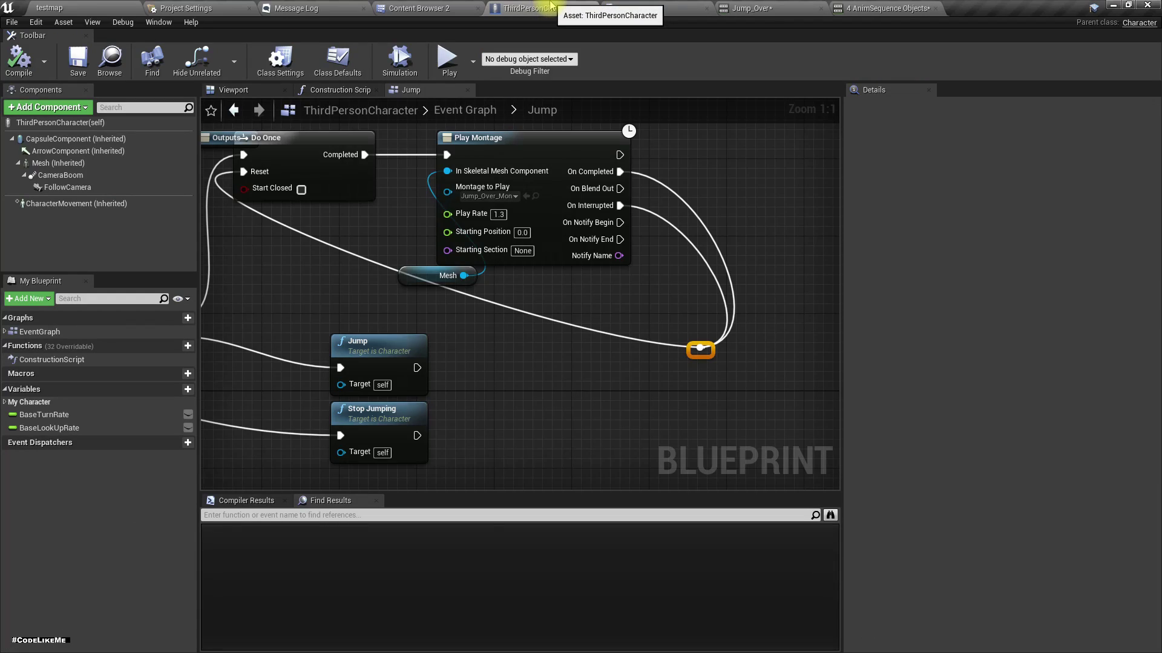
pyautogui.scroll(-1, 546, 321)
pyautogui.moveTo(371, 153); pyautogui.dragTo(476, 257)
pyautogui.moveTo(627, 354); pyautogui.dragTo(627, 357)
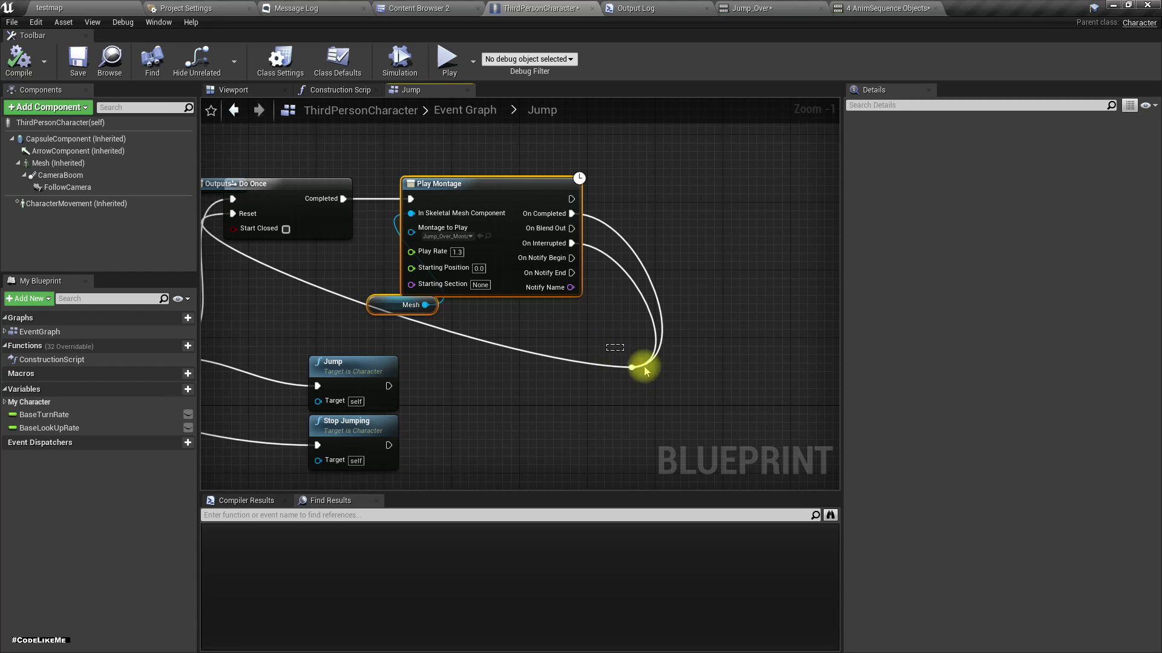
pyautogui.moveTo(465, 184); pyautogui.dragTo(583, 183)
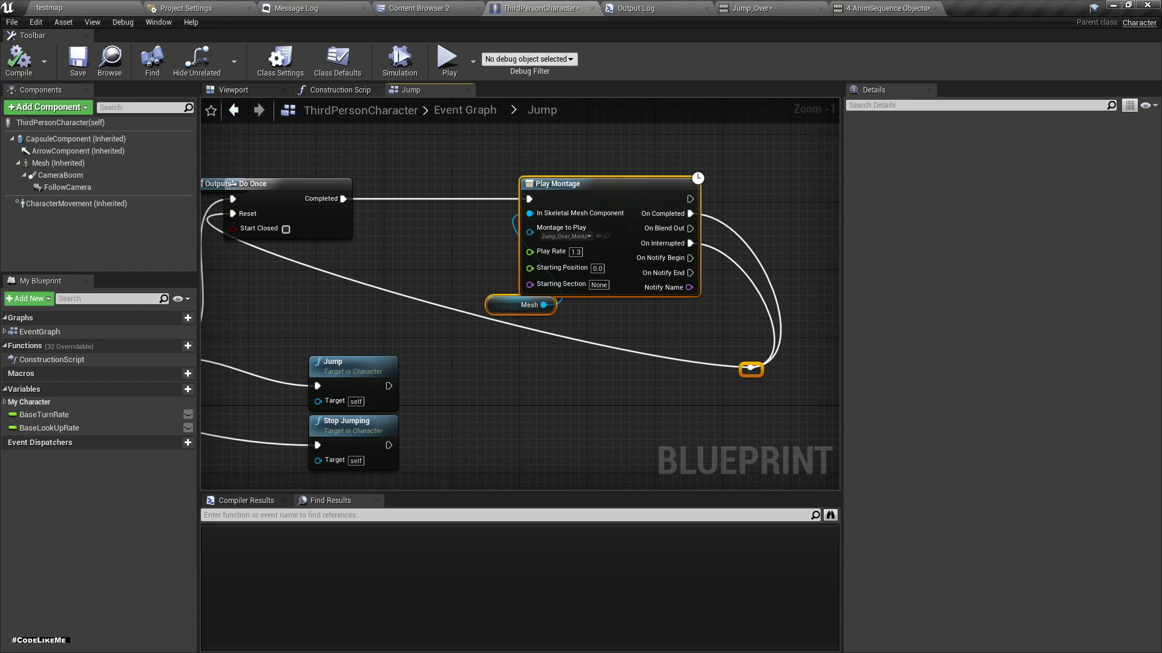
# Step: Insert a Set Movement Mode (CharacterMovement) node between Do Once and Play Montage, with New Movement Mode set to Flying
pyautogui.moveTo(451, 193); pyautogui.dragTo(525, 215, button='right')
pyautogui.scroll(1, 430, 226)
pyautogui.moveTo(412, 220); pyautogui.dragTo(460, 225)
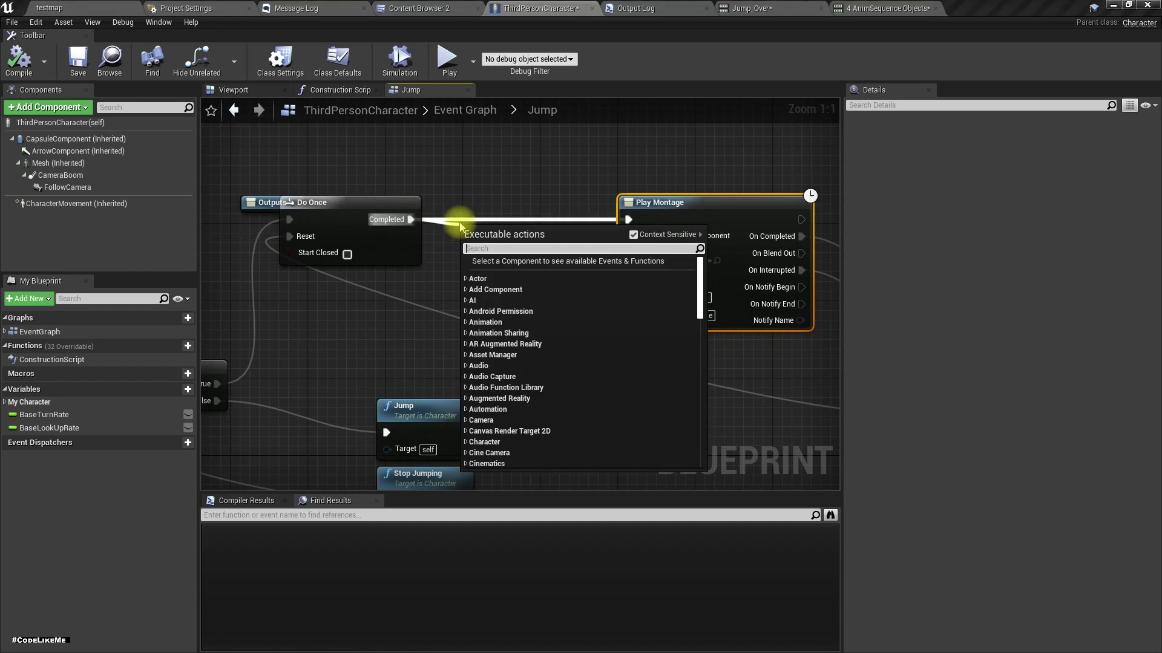
pyautogui.write('set char')
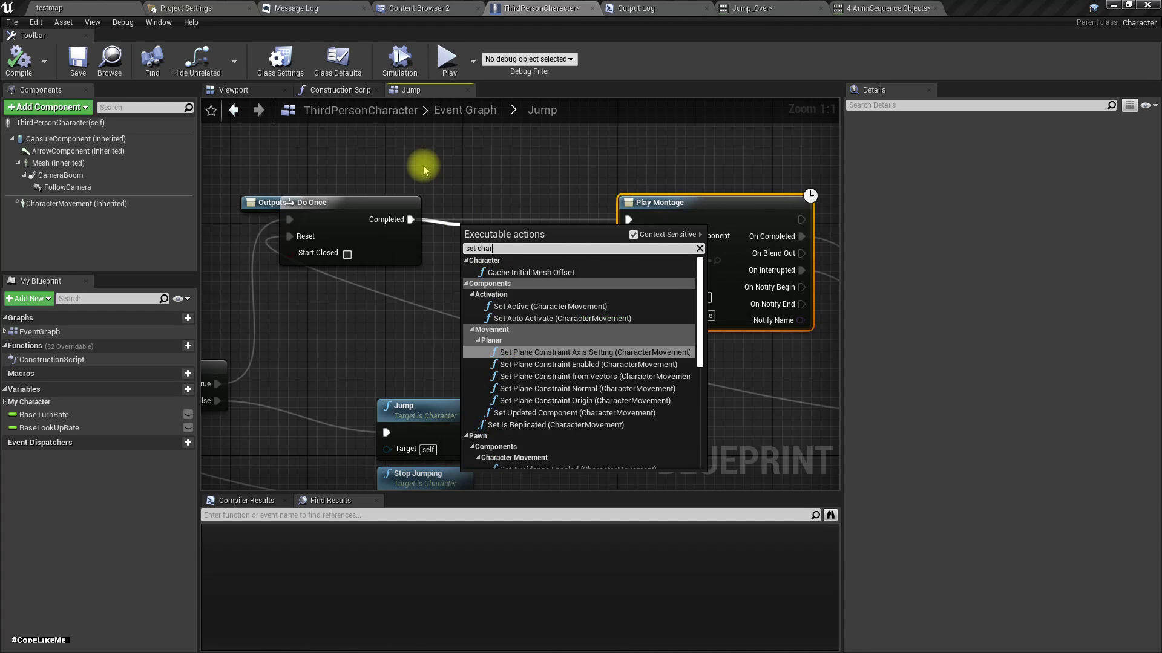
pyautogui.press('BackSpace')
pyautogui.press('BackSpace')
pyautogui.press('BackSpace')
pyautogui.press('BackSpace')
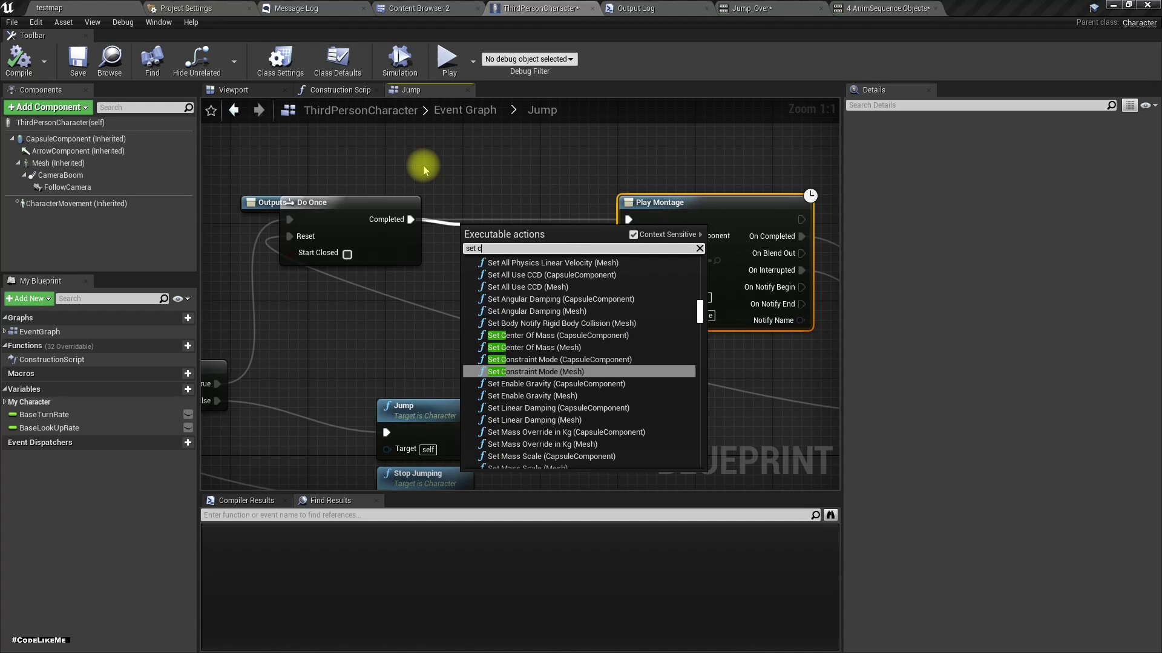
pyautogui.write('movement mode')
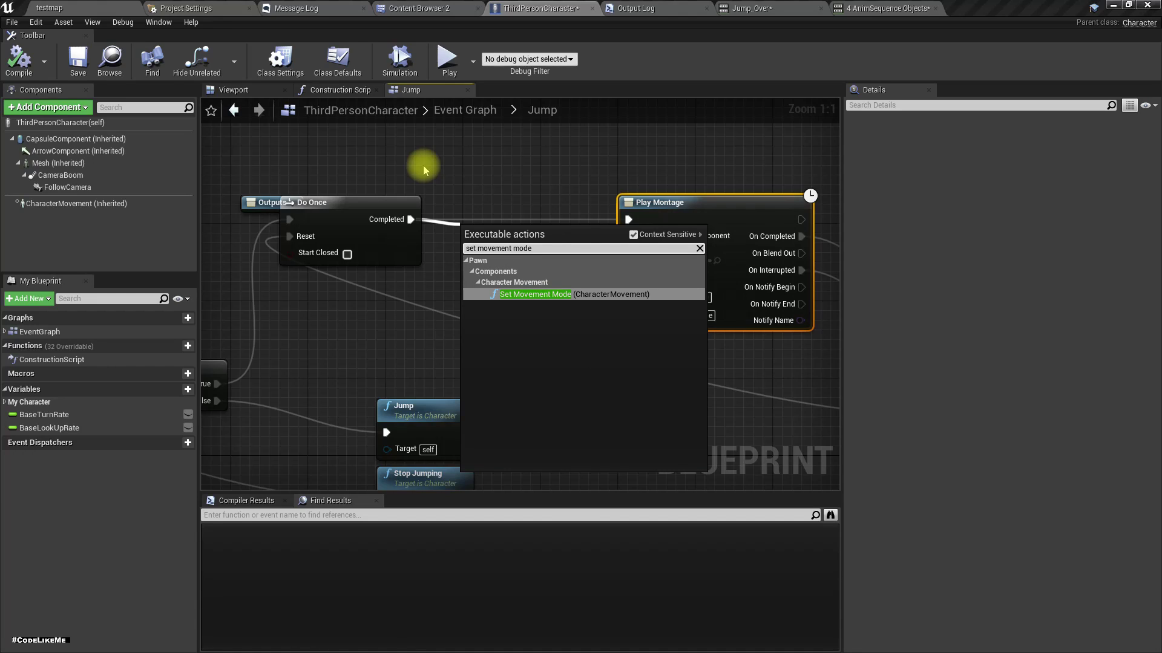
pyautogui.press('Return')
pyautogui.moveTo(533, 232); pyautogui.dragTo(518, 182)
pyautogui.click(501, 245)
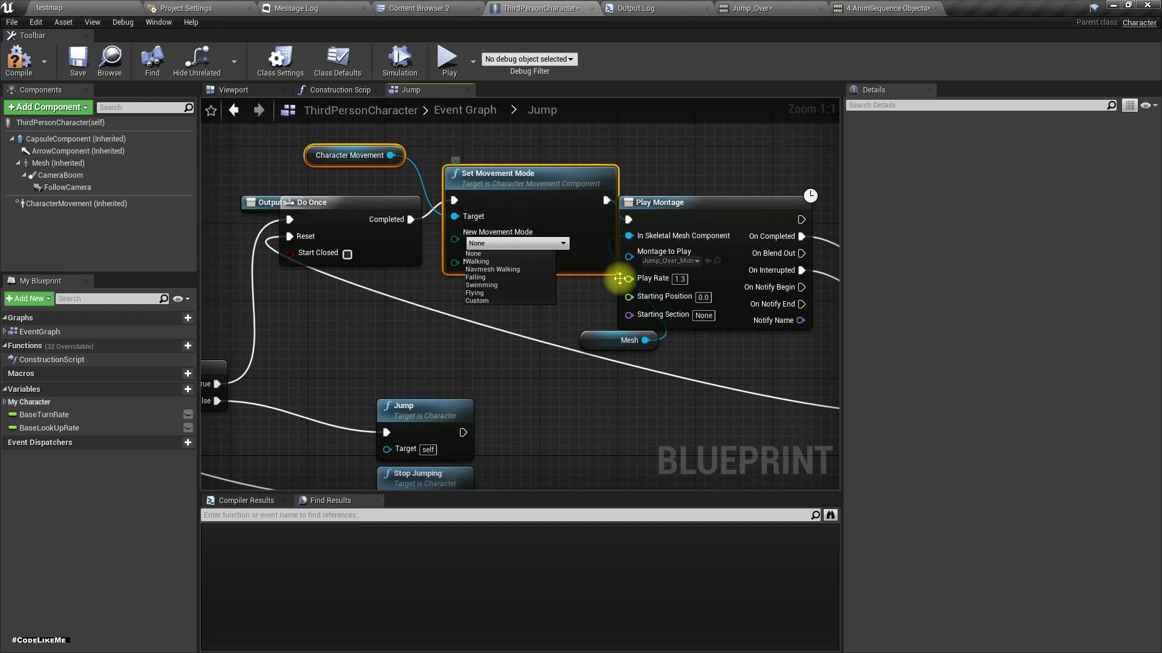
pyautogui.click(476, 293)
# Step: Space the Play Montage nodes apart from the Set Movement Mode node so they no longer crowd each other
pyautogui.scroll(-3, 506, 375)
pyautogui.moveTo(668, 425); pyautogui.dragTo(641, 259)
pyautogui.moveTo(405, 241); pyautogui.dragTo(450, 241)
# Step: Duplicate the Set Movement Mode node with its Character Movement reference and place the copy beyond Play Montage
pyautogui.moveTo(577, 367); pyautogui.dragTo(433, 354, button='right')
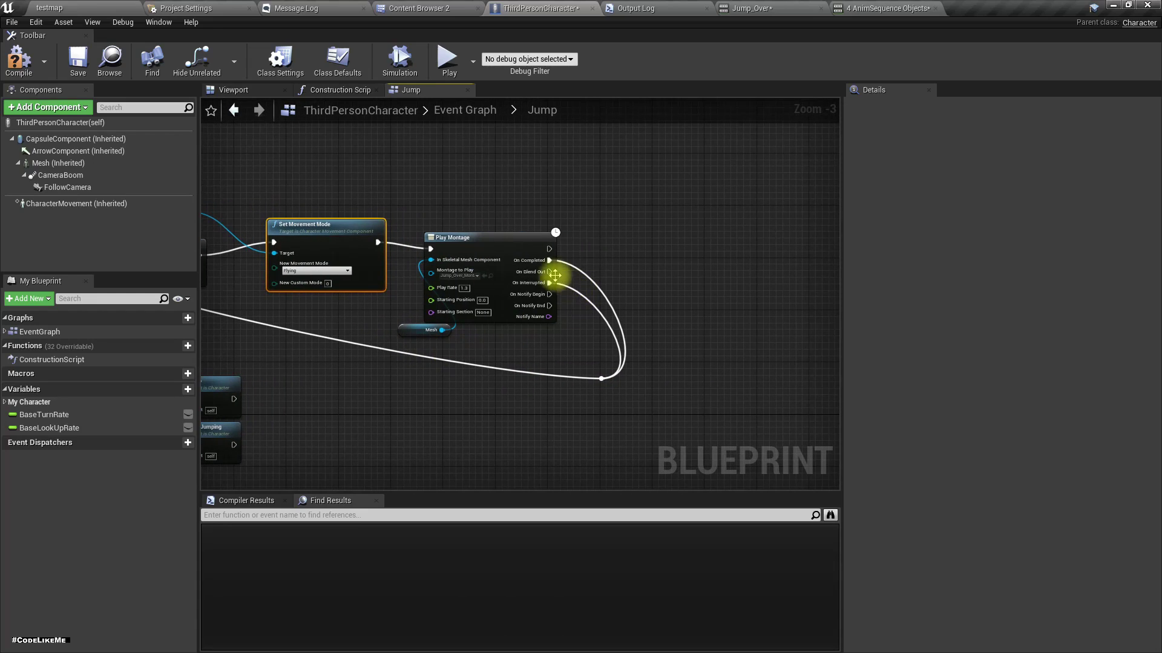
pyautogui.moveTo(315, 205); pyautogui.dragTo(407, 217, button='right')
pyautogui.moveTo(245, 196); pyautogui.dragTo(402, 241)
pyautogui.hotkey('ctrl', 'w')
pyautogui.moveTo(499, 260); pyautogui.dragTo(751, 251)
pyautogui.scroll(2, 701, 346)
pyautogui.moveTo(702, 346); pyautogui.dragTo(650, 354, button='right')
# Step: Set the copied Set Movement Mode node to Falling and wire Play Montage's On Completed output into it
pyautogui.click(647, 279)
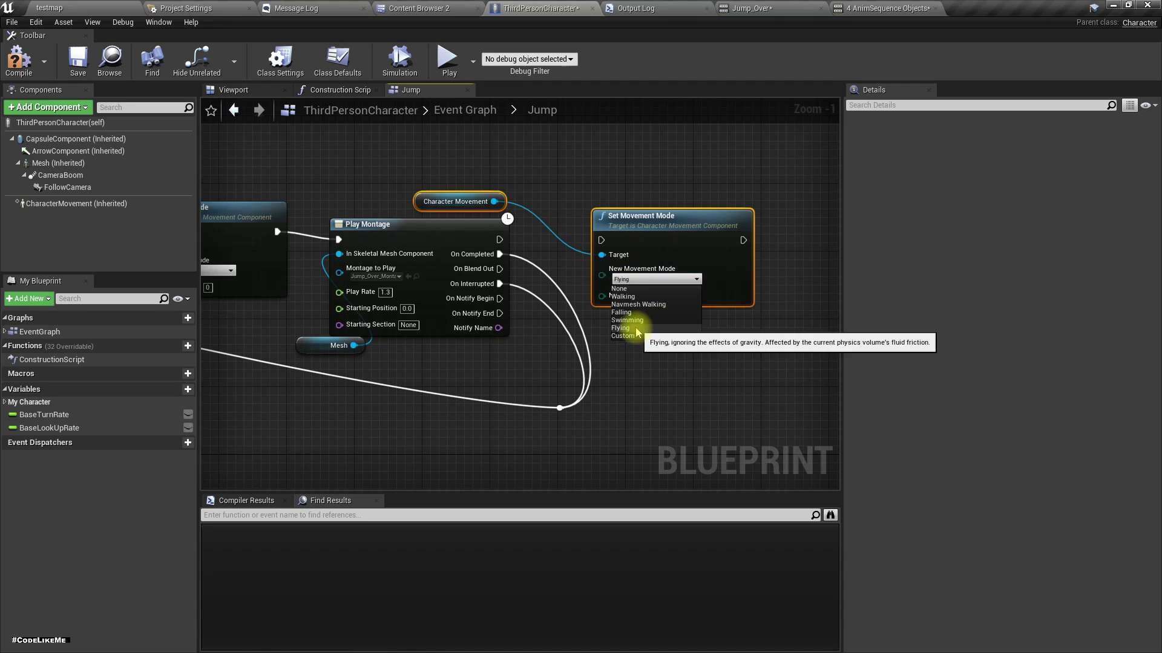
pyautogui.click(625, 313)
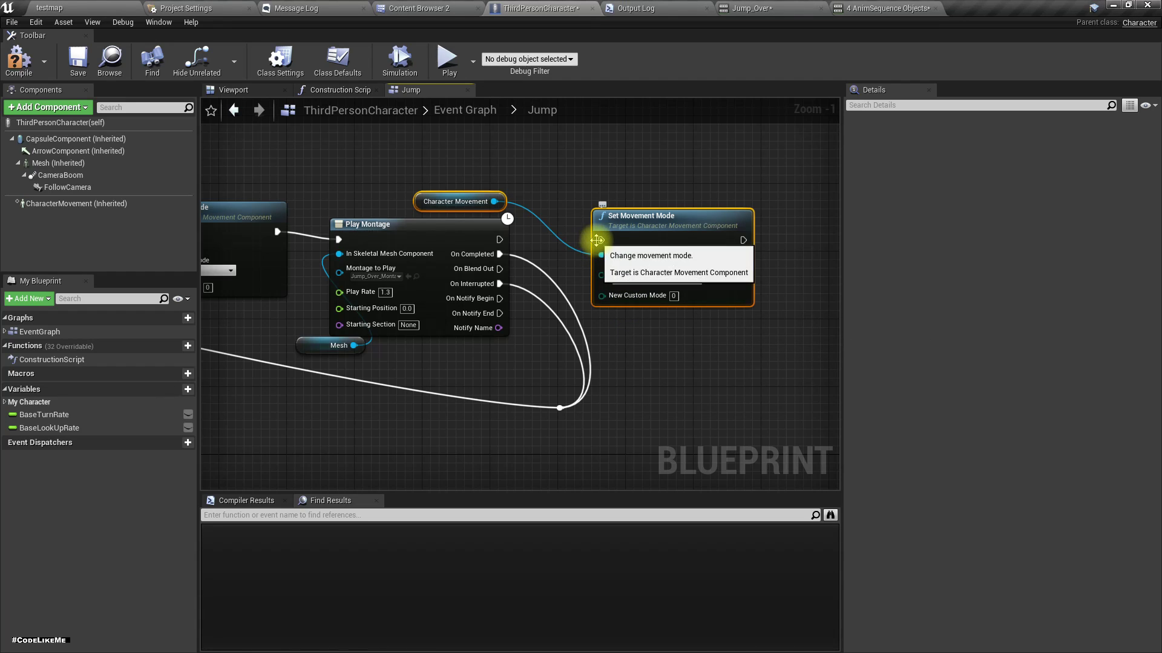
pyautogui.moveTo(598, 240); pyautogui.dragTo(500, 255)
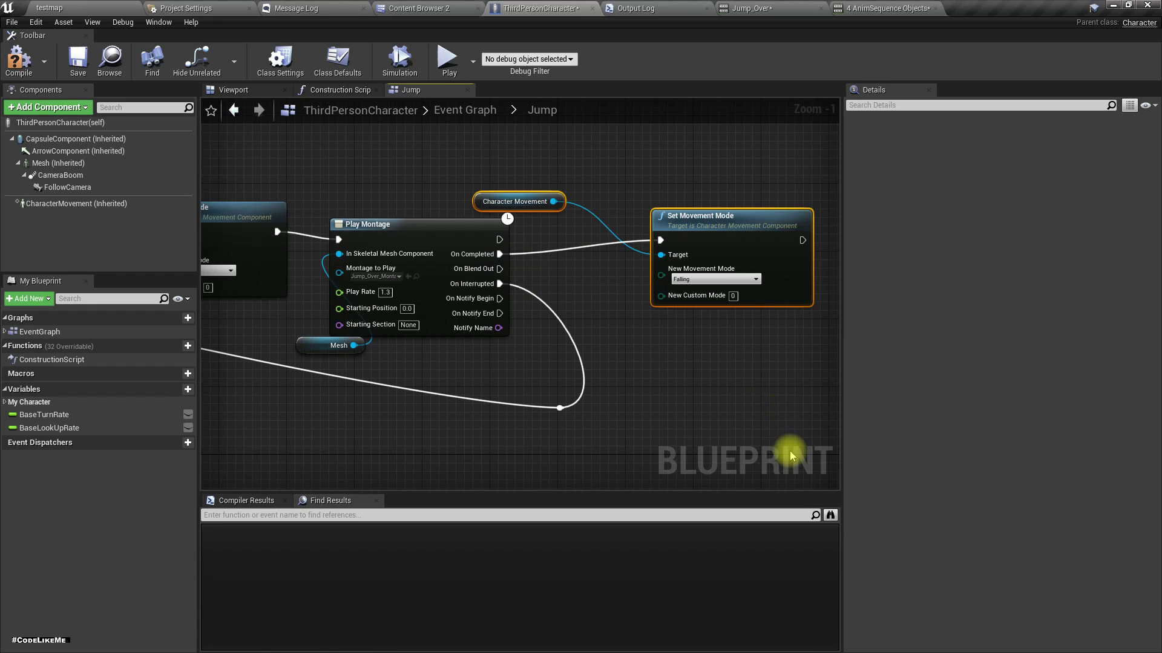
pyautogui.click(686, 280)
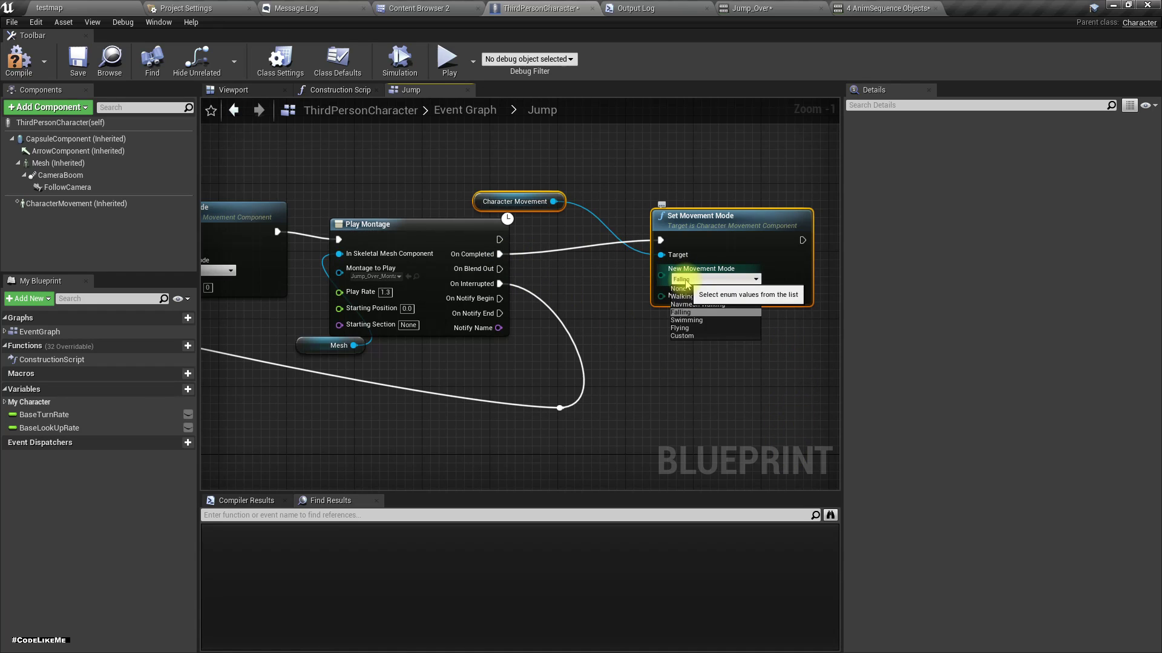
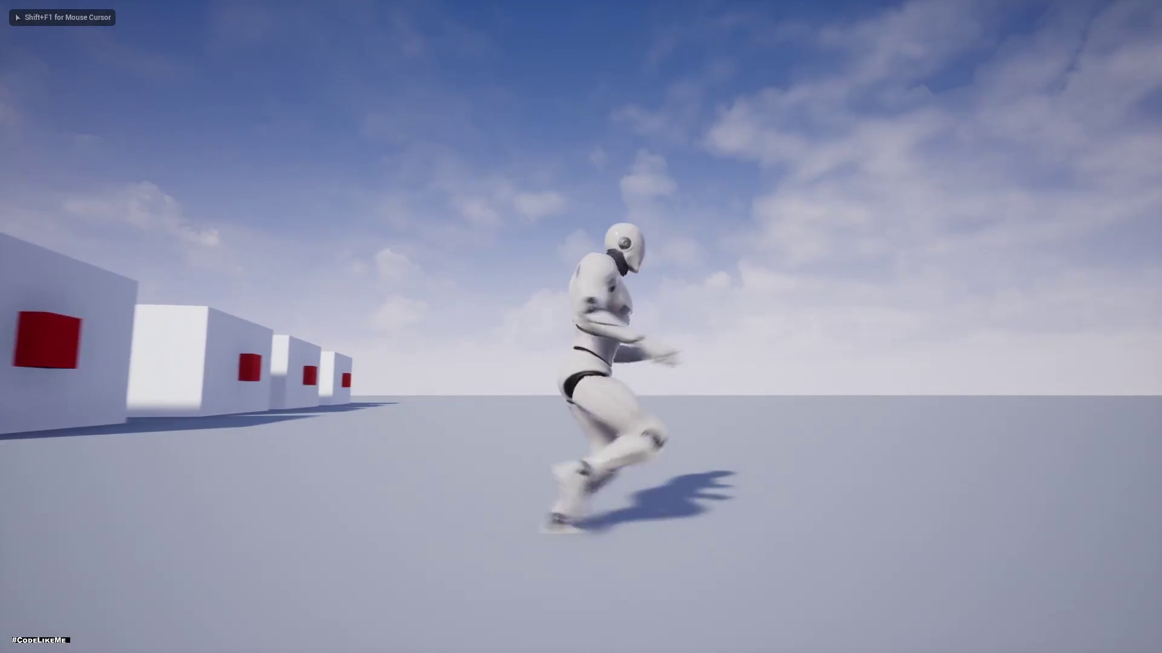
# Step: Play-test testmap, running and jumping several times to judge the jump with the new movement modes, and stop the session
pyautogui.press('space')
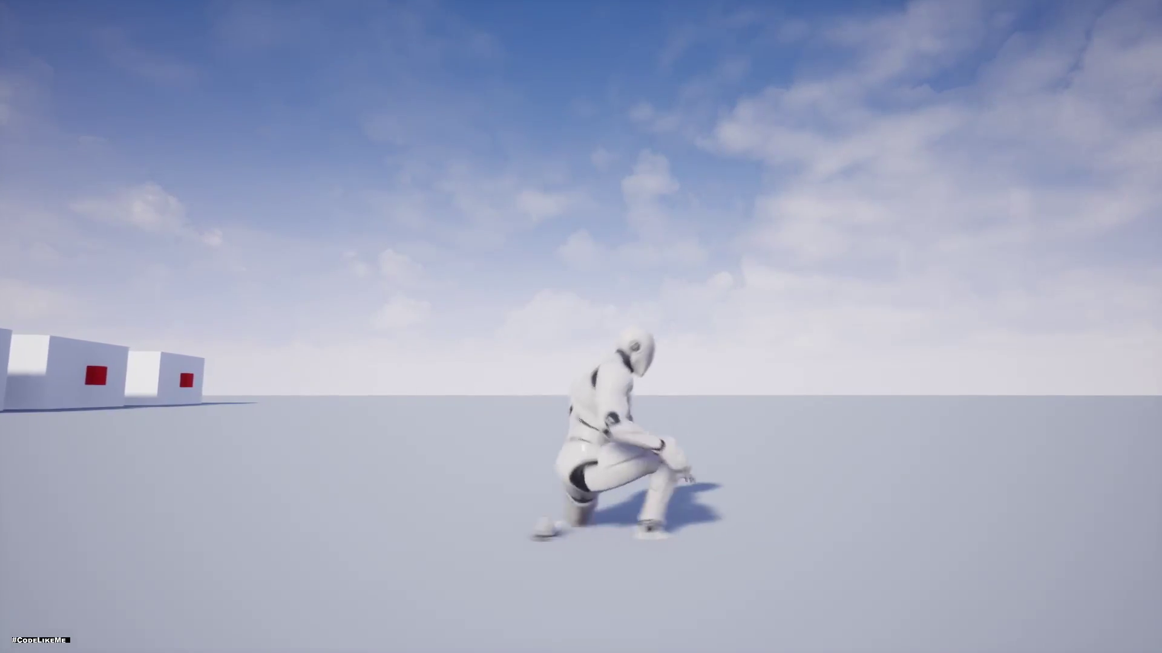
pyautogui.press('space')
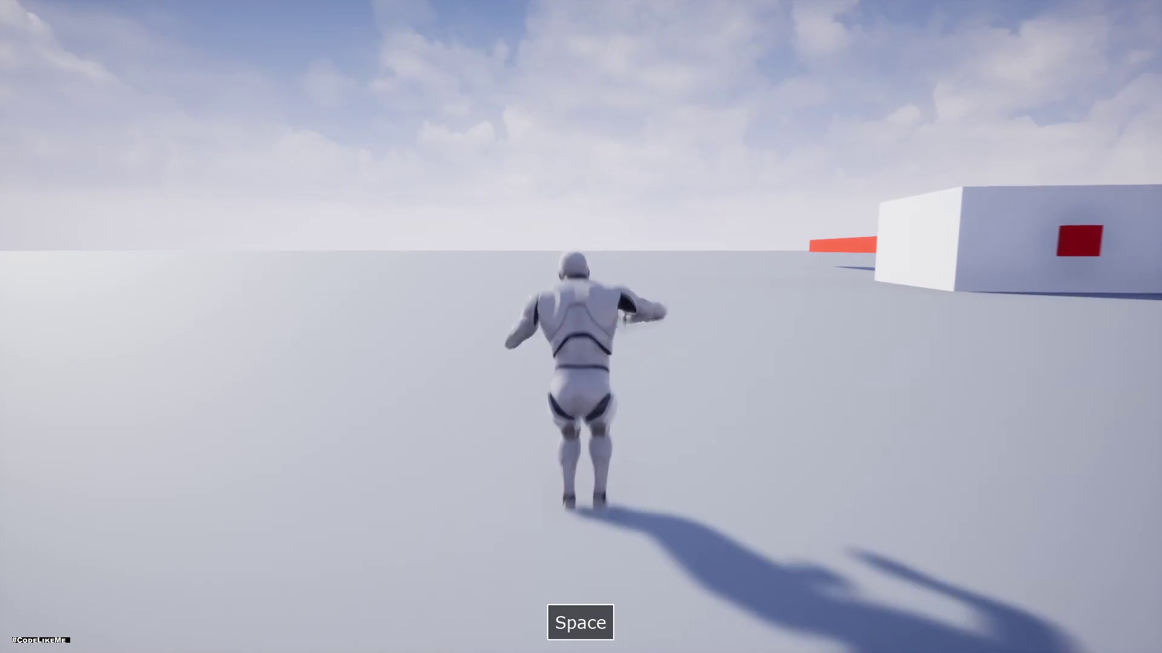
pyautogui.press('w')
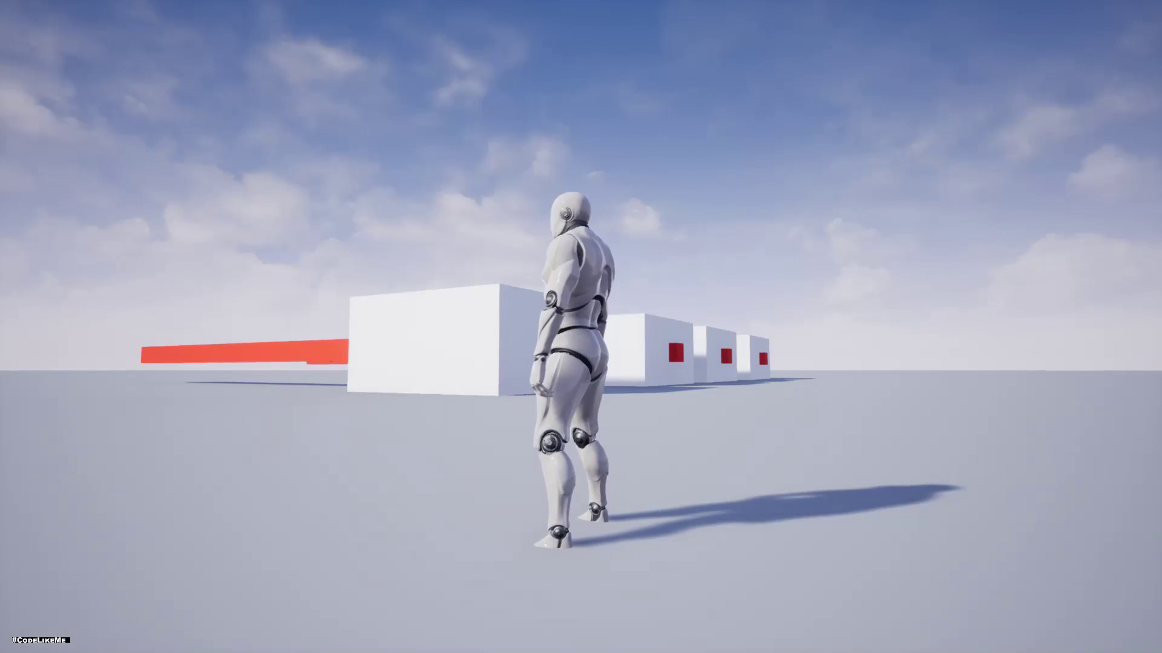
pyautogui.press('w')
pyautogui.press('space')
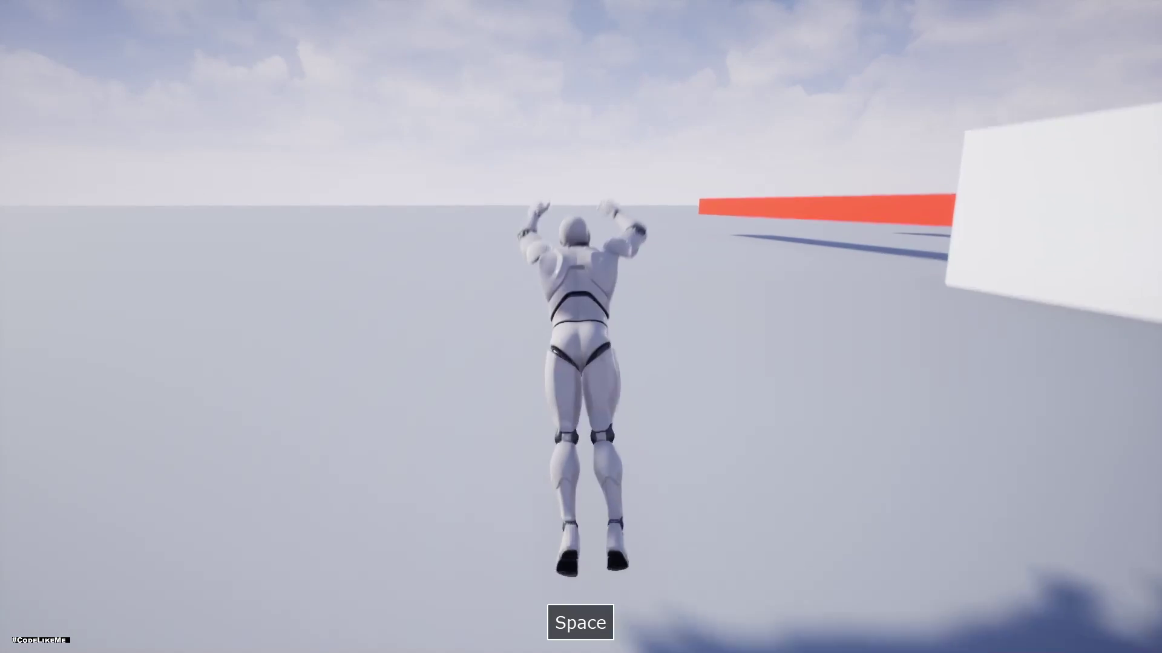
pyautogui.press('Escape')
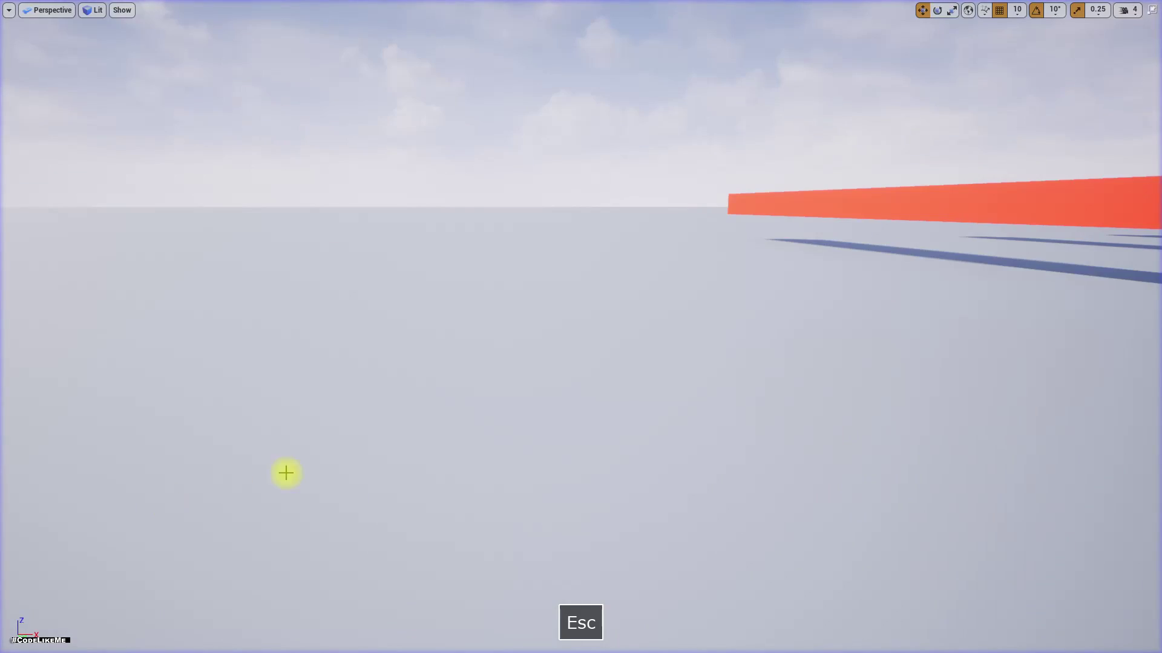
# Step: Lower the red bar nearest the player start to a height of Z 60, undoing a misplaced move along the way
pyautogui.press('s')
pyautogui.moveTo(581, 327); pyautogui.dragTo(690, 279, button='right')
pyautogui.press('a')
pyautogui.moveTo(416, 419); pyautogui.dragTo(422, 417, button='right')
pyautogui.click(438, 416)
pyautogui.moveTo(389, 369); pyautogui.dragTo(433, 429, button='right')
pyautogui.press('s')
pyautogui.moveTo(374, 321); pyautogui.dragTo(544, 392)
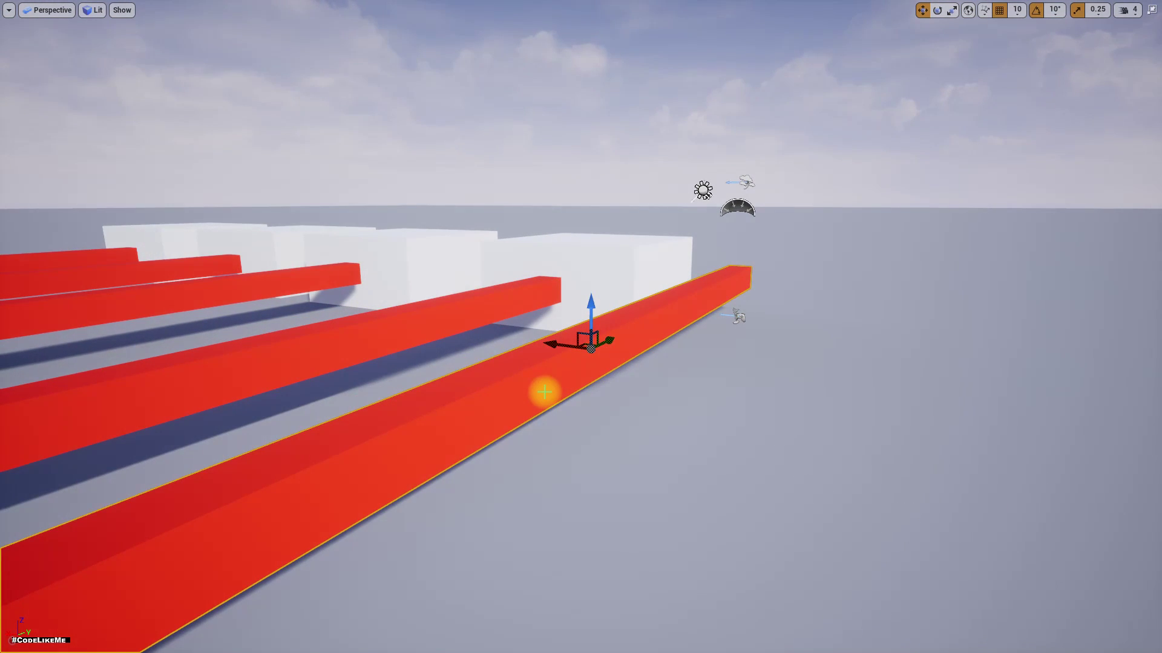
pyautogui.hotkey('ctrl', 'z')
pyautogui.moveTo(404, 279); pyautogui.dragTo(396, 317)
pyautogui.moveTo(422, 495); pyautogui.dragTo(351, 483, button='right')
# Step: Play-test testmap full screen, jumping over the lowered bar and sliding under the next one, and stop the session
pyautogui.press('F11')
pyautogui.hotkey('alt', 'p')
pyautogui.press('w')
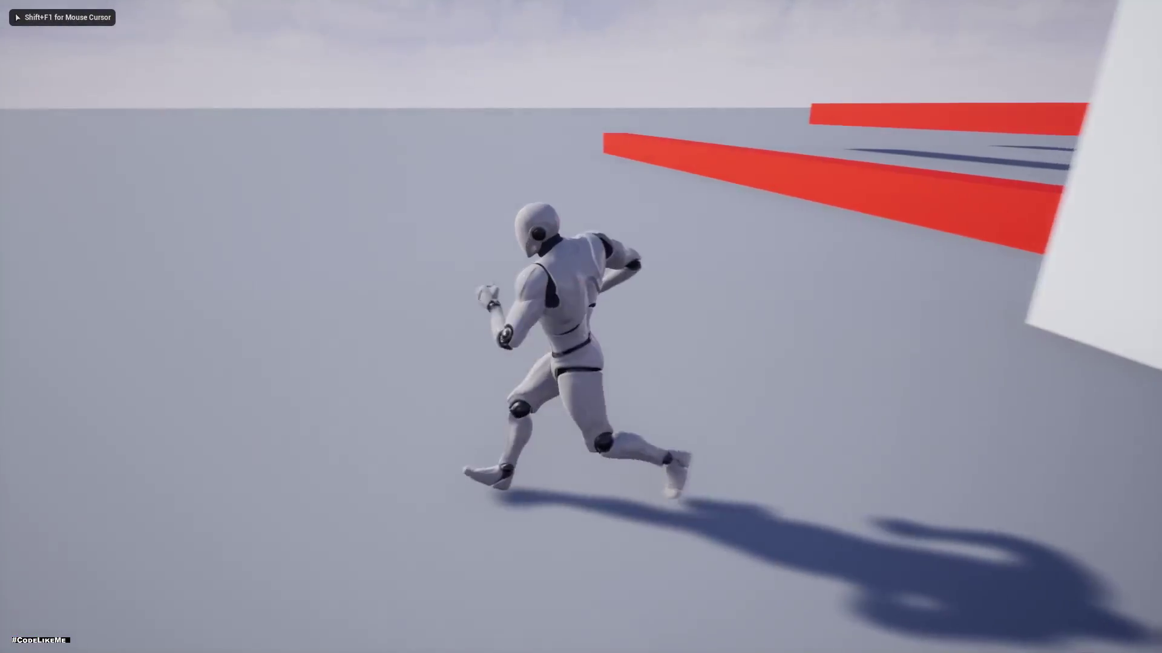
pyautogui.press('space')
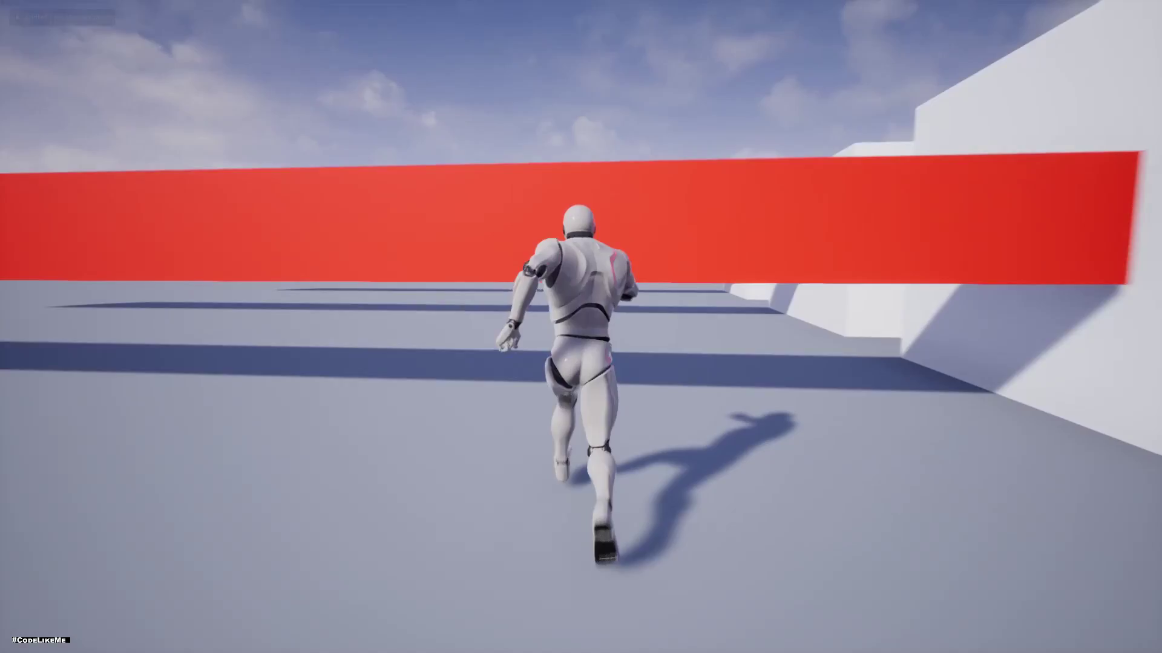
pyautogui.press('c')
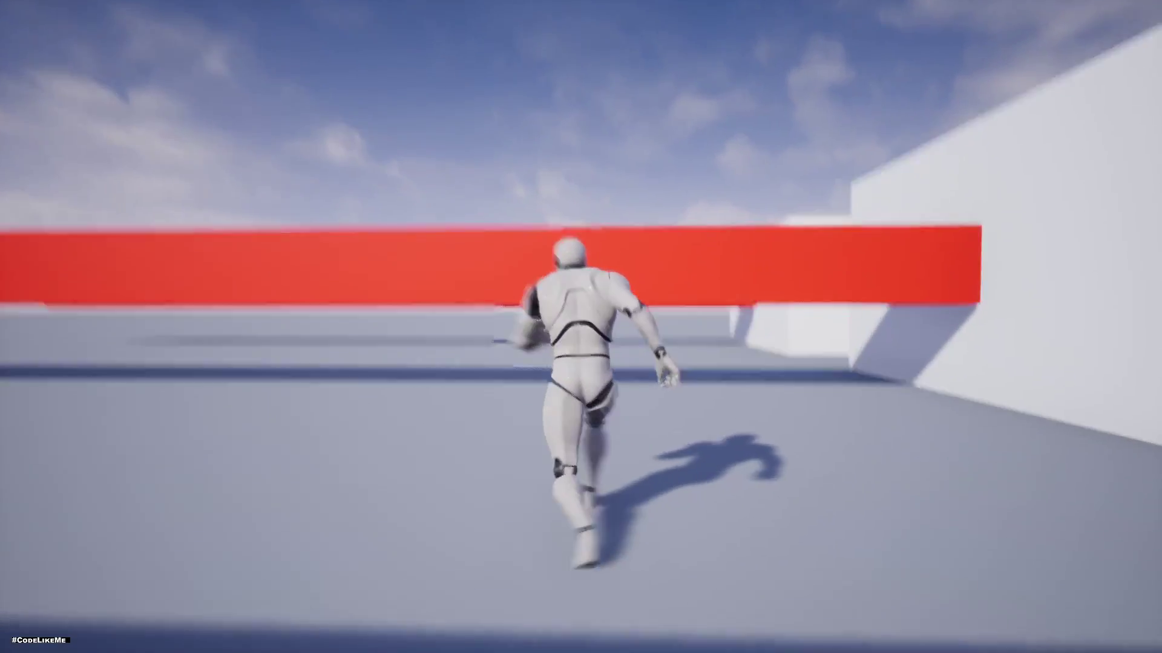
pyautogui.press('Escape')
# Step: Lower the third red bar from the player start, Cube5, to a height of Z 60
pyautogui.moveTo(249, 547); pyautogui.dragTo(248, 587, button='right')
pyautogui.moveTo(272, 529); pyautogui.dragTo(378, 418, button='right')
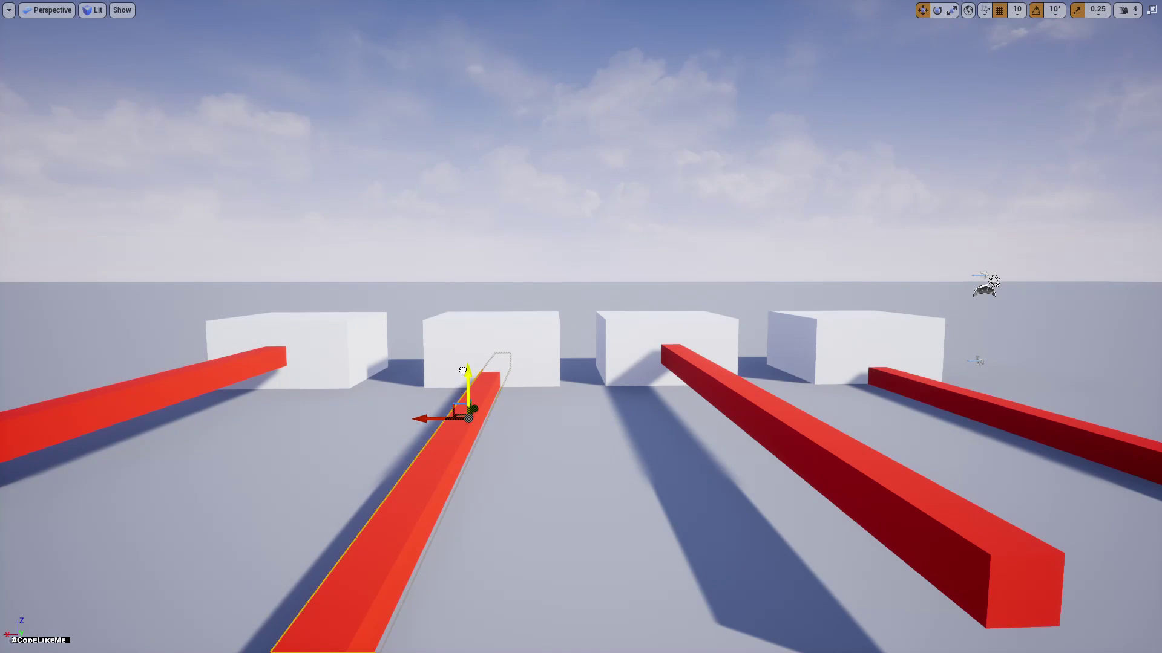
pyautogui.press('s')
pyautogui.moveTo(335, 408); pyautogui.dragTo(469, 353, button='right')
pyautogui.press('a')
pyautogui.press('d')
pyautogui.press('a')
pyautogui.moveTo(334, 418); pyautogui.dragTo(335, 417, button='right')
# Step: Duplicate all the red bars and white blocks, Cube through Cube8, farther along the course to extend it
pyautogui.press('F11')
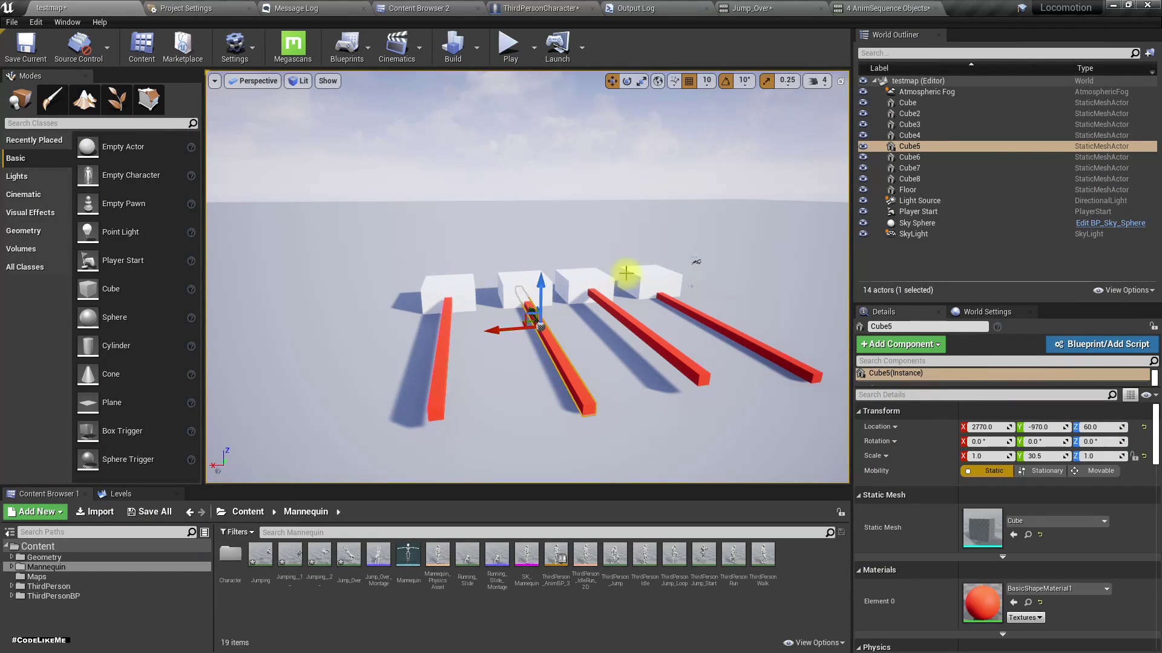
pyautogui.click(909, 102)
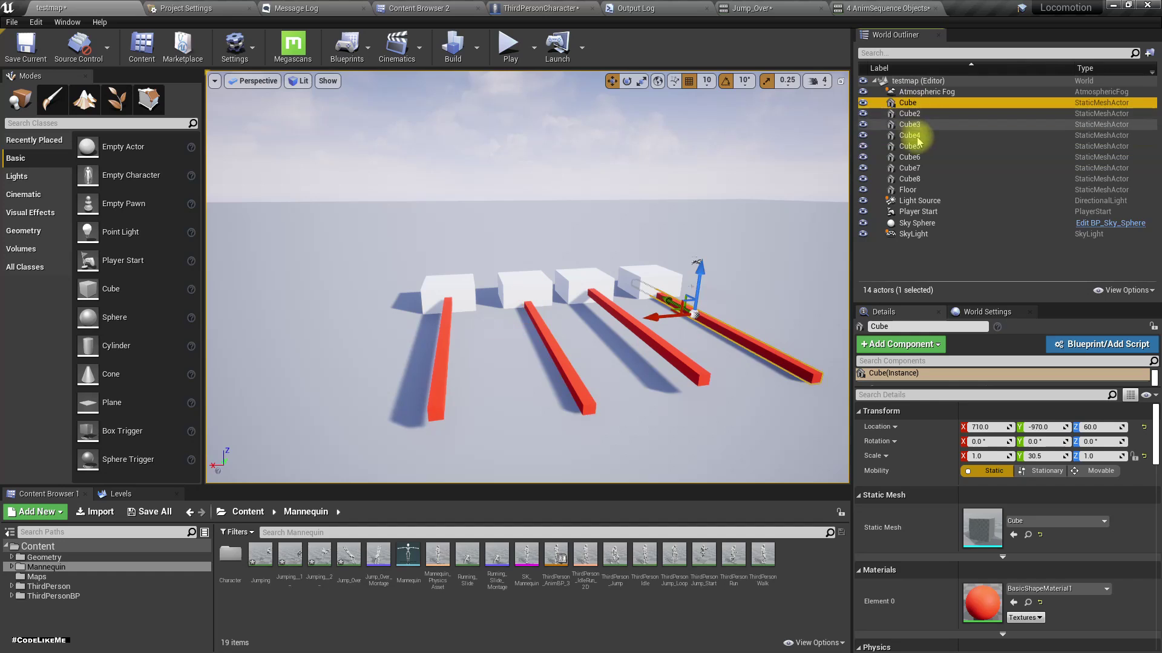
pyautogui.keyDown('shift'); pyautogui.click(907, 180); pyautogui.keyUp('shift')
pyautogui.keyDown('alt'); pyautogui.moveTo(404, 302); pyautogui.dragTo(109, 313); pyautogui.keyUp('alt')
pyautogui.moveTo(420, 319); pyautogui.dragTo(375, 319, button='right')
# Step: Play-test the extended testmap full screen, running, jumping over the low bars and sliding under the raised ones, and stop the session
pyautogui.press('F11')
pyautogui.hotkey('alt', 'p')
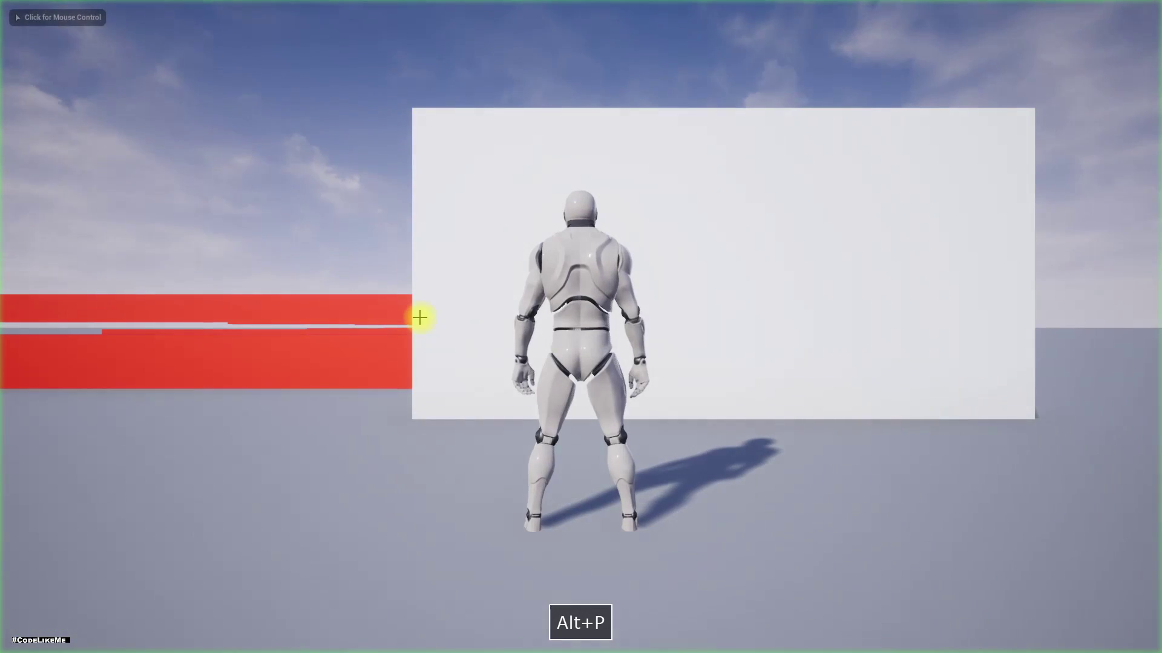
pyautogui.click(420, 318)
pyautogui.press('w')
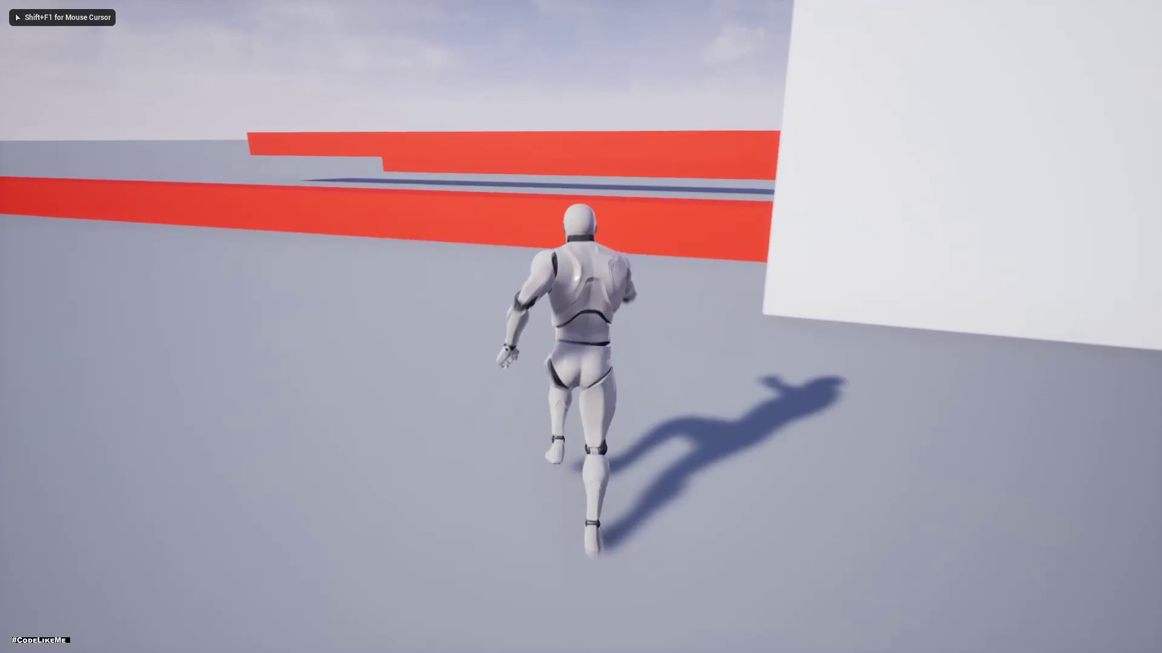
pyautogui.press('space')
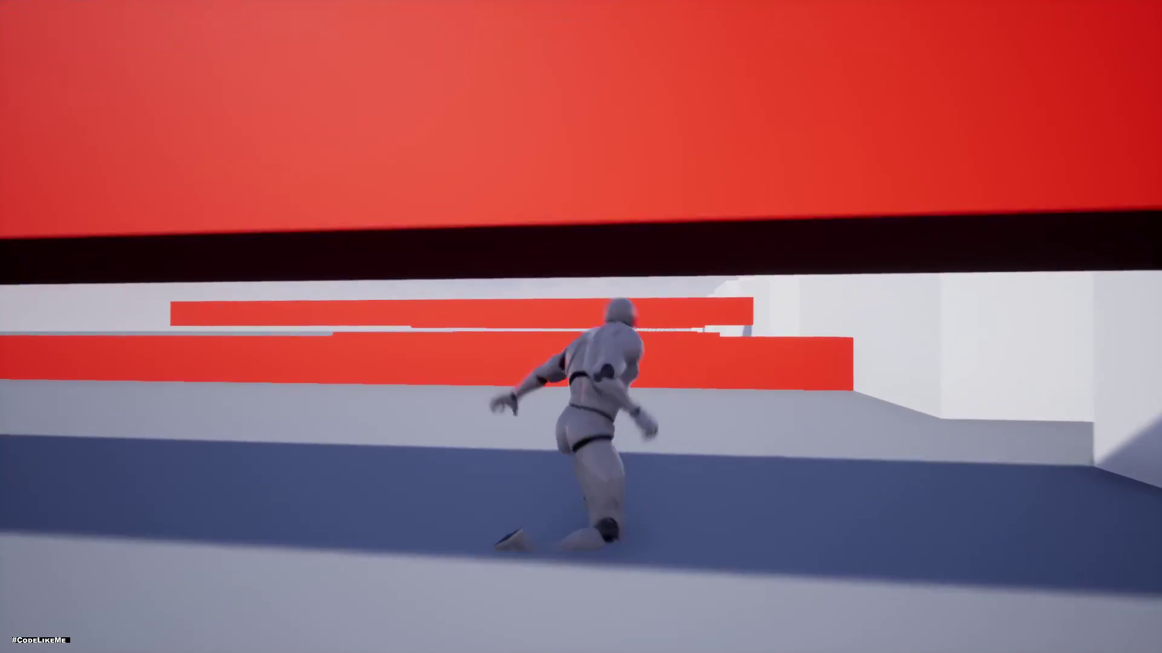
pyautogui.press('space')
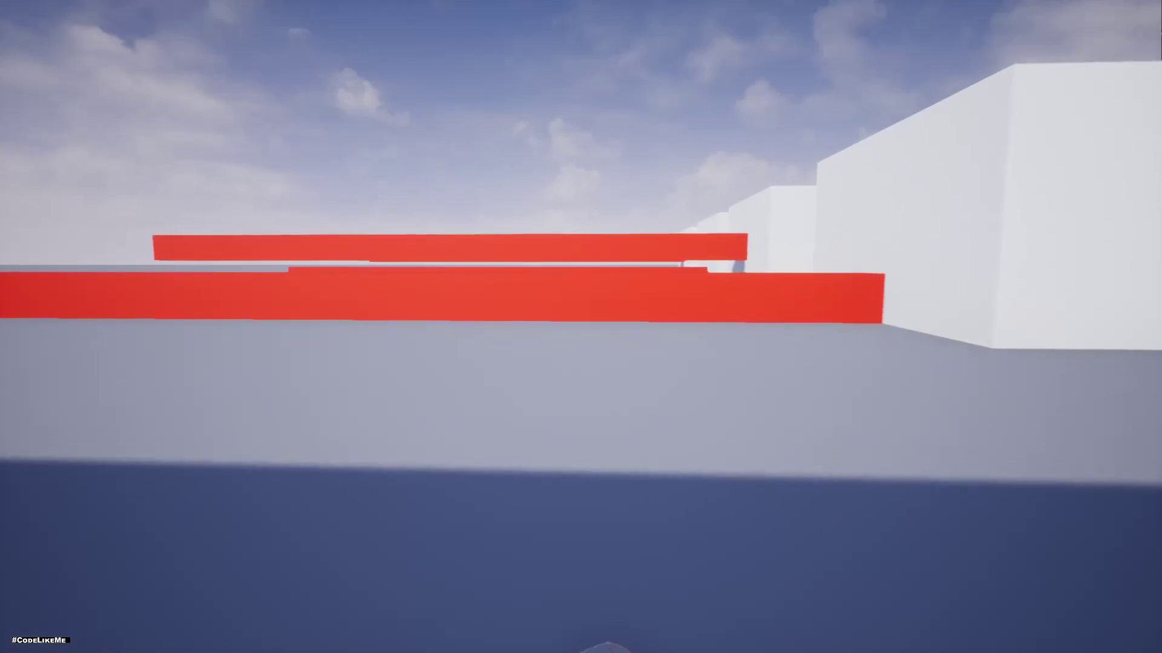
pyautogui.press('Escape')
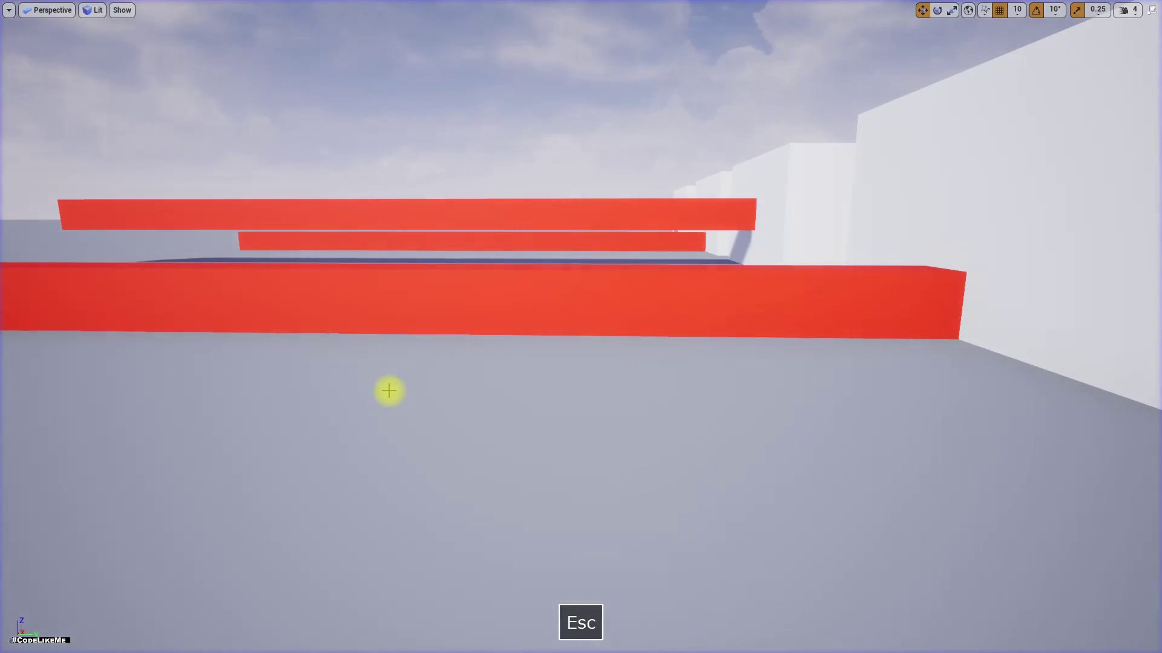
# Step: Select the four low bars, Cube, Cube5, Cube9 and Cube13, and locate their material in the content browser
pyautogui.press('F11')
pyautogui.moveTo(553, 354); pyautogui.dragTo(659, 378, button='right')
pyautogui.moveTo(527, 321); pyautogui.dragTo(436, 319, button='right')
pyautogui.click(363, 244)
pyautogui.keyDown('ctrl'); pyautogui.click(450, 301); pyautogui.keyUp('ctrl')
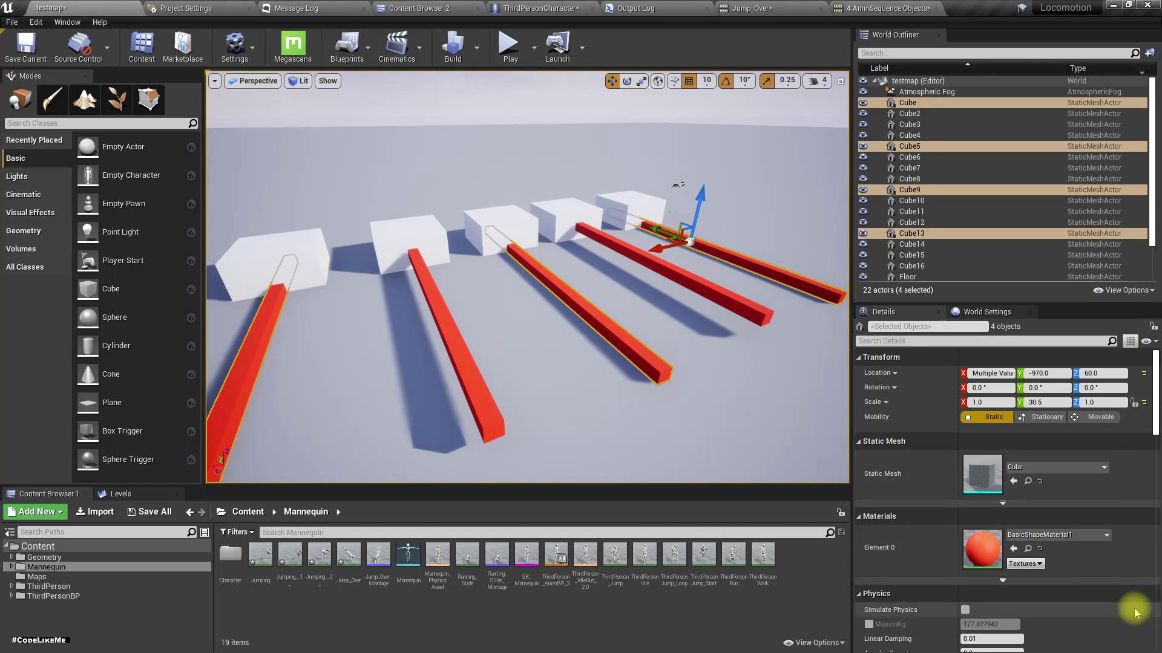
pyautogui.click(1028, 550)
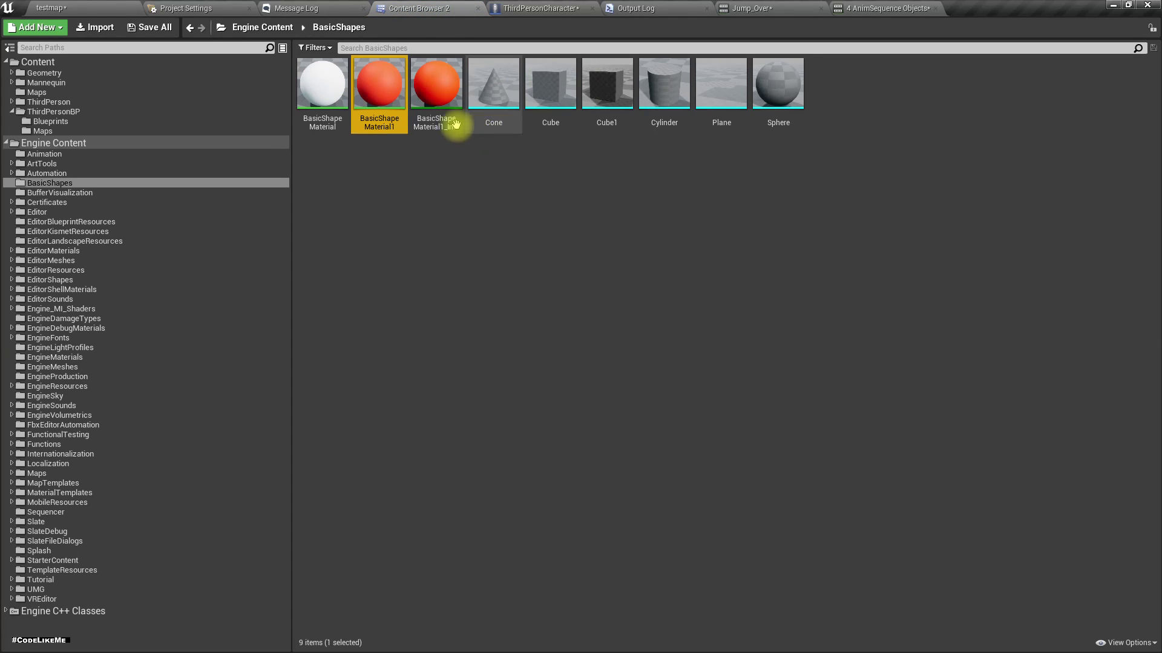
# Step: Create a folder named Materials inside the project's Content folder
pyautogui.rightClick(40, 66)
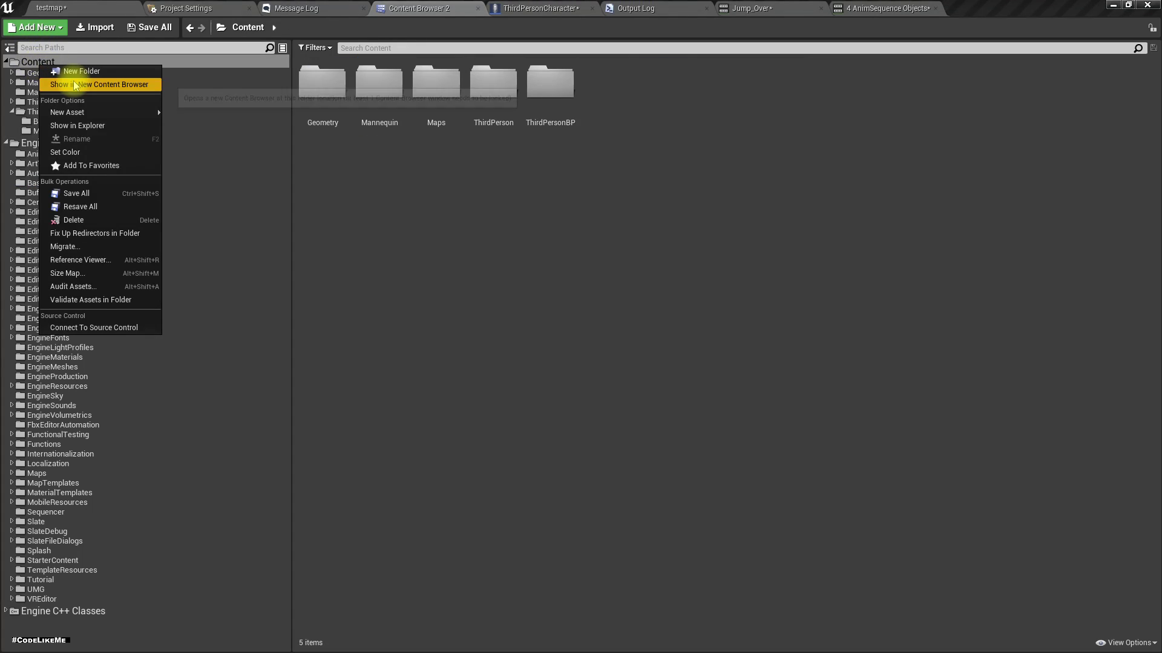
pyautogui.moveTo(79, 113)
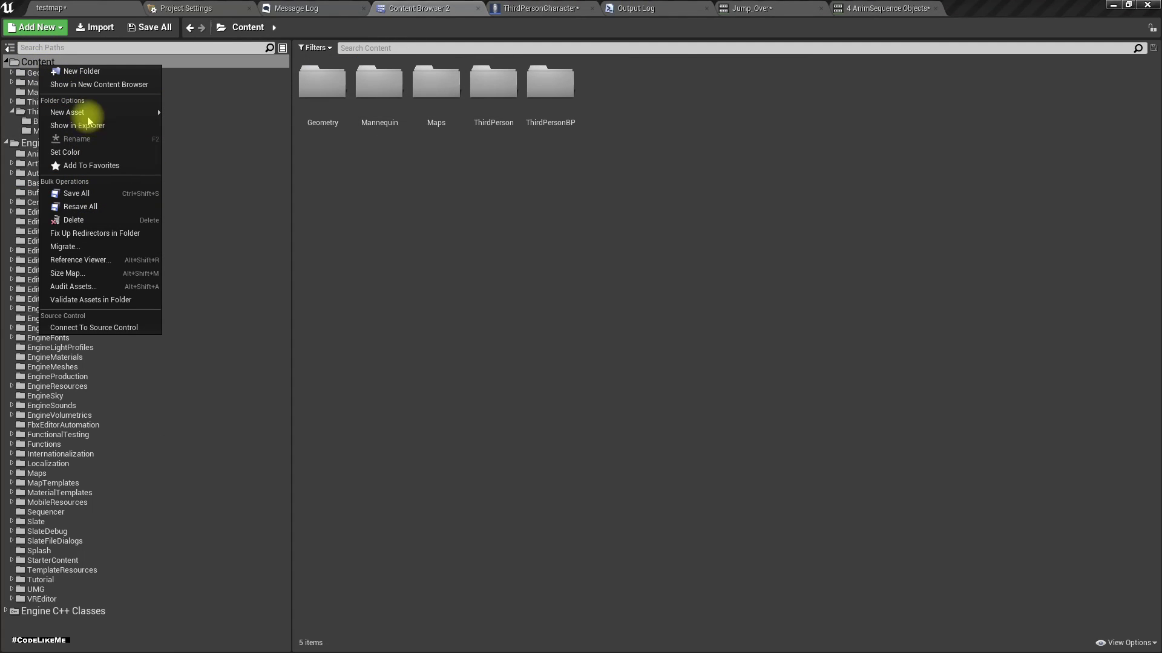
pyautogui.click(82, 71)
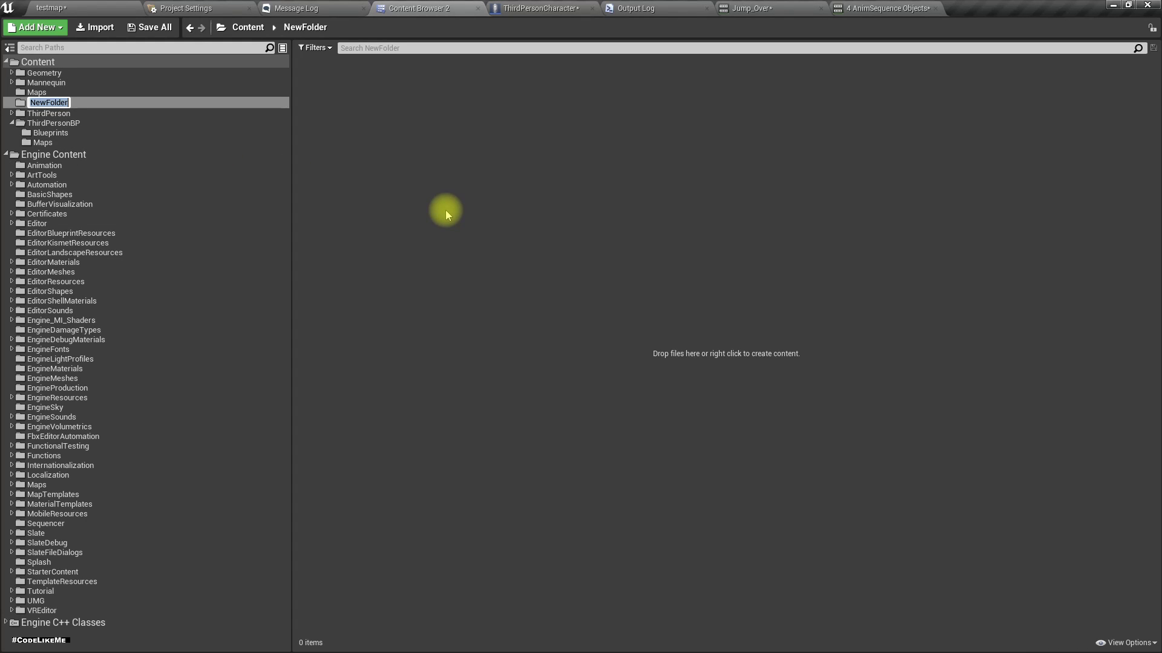
pyautogui.write('Materials')
pyautogui.press('Return')
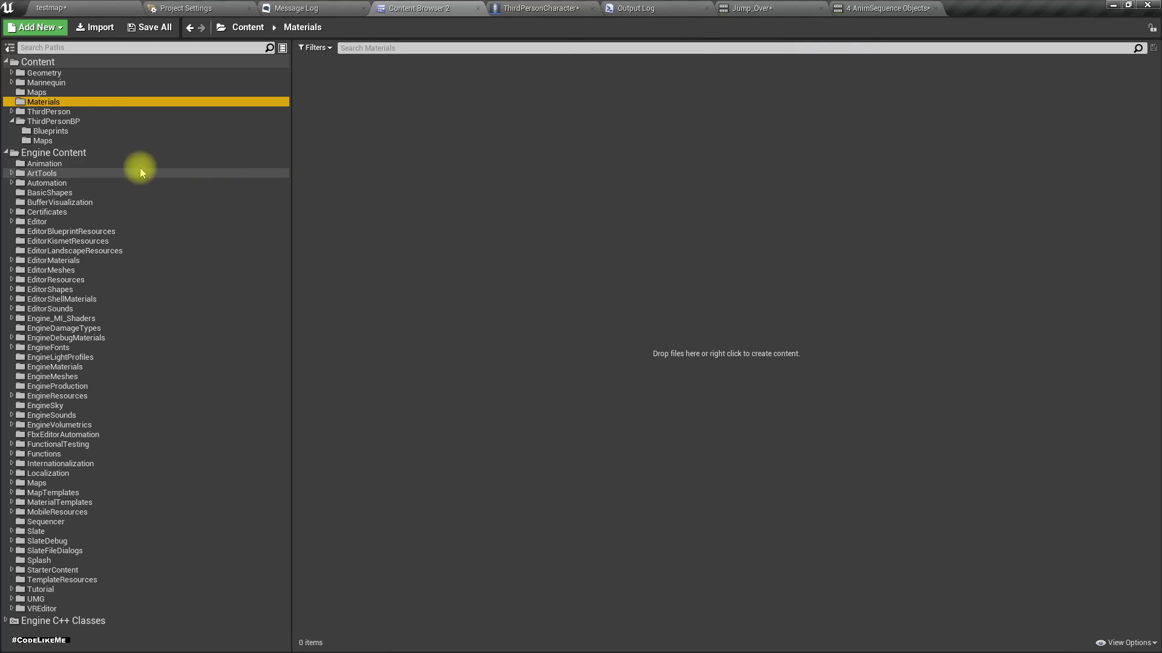
# Step: Move BasicShapeMaterial1_Inst from the engine's BasicShapes folder into the Materials folder and display that folder
pyautogui.click(86, 8)
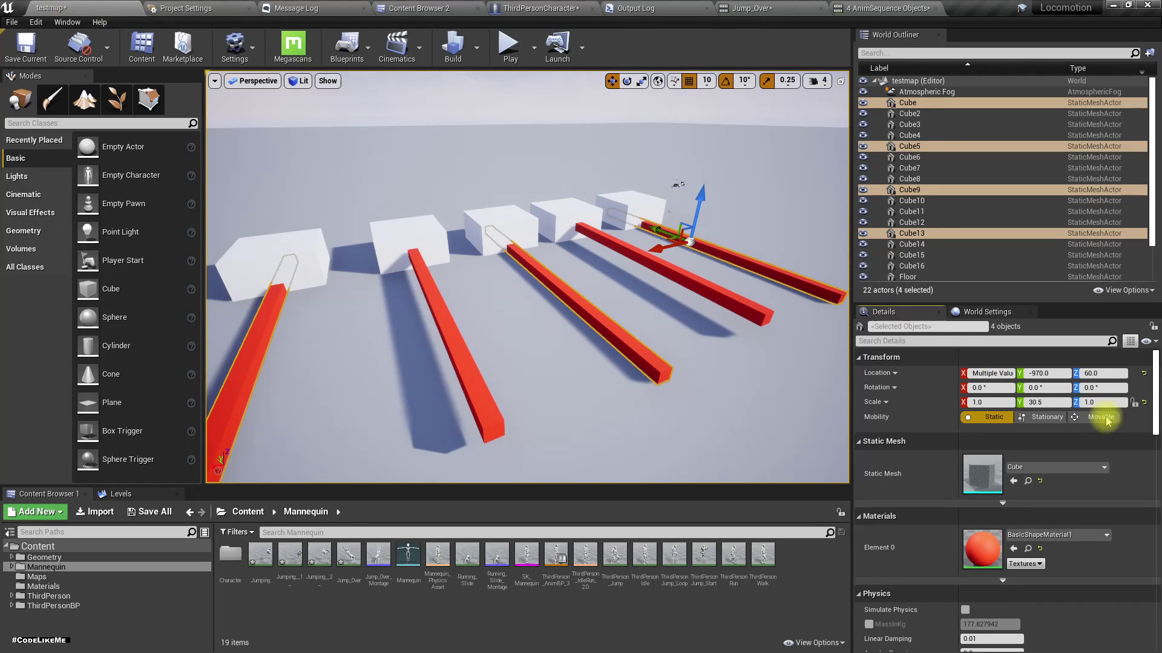
pyautogui.click(1028, 549)
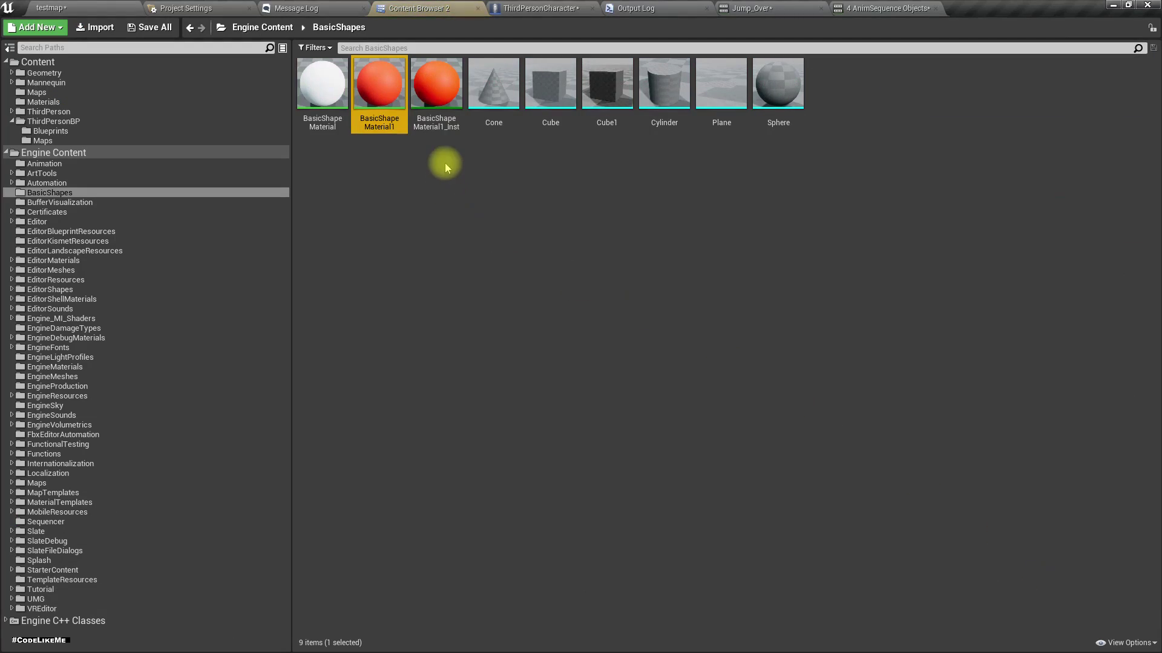
pyautogui.moveTo(441, 106); pyautogui.dragTo(70, 103)
pyautogui.click(95, 119)
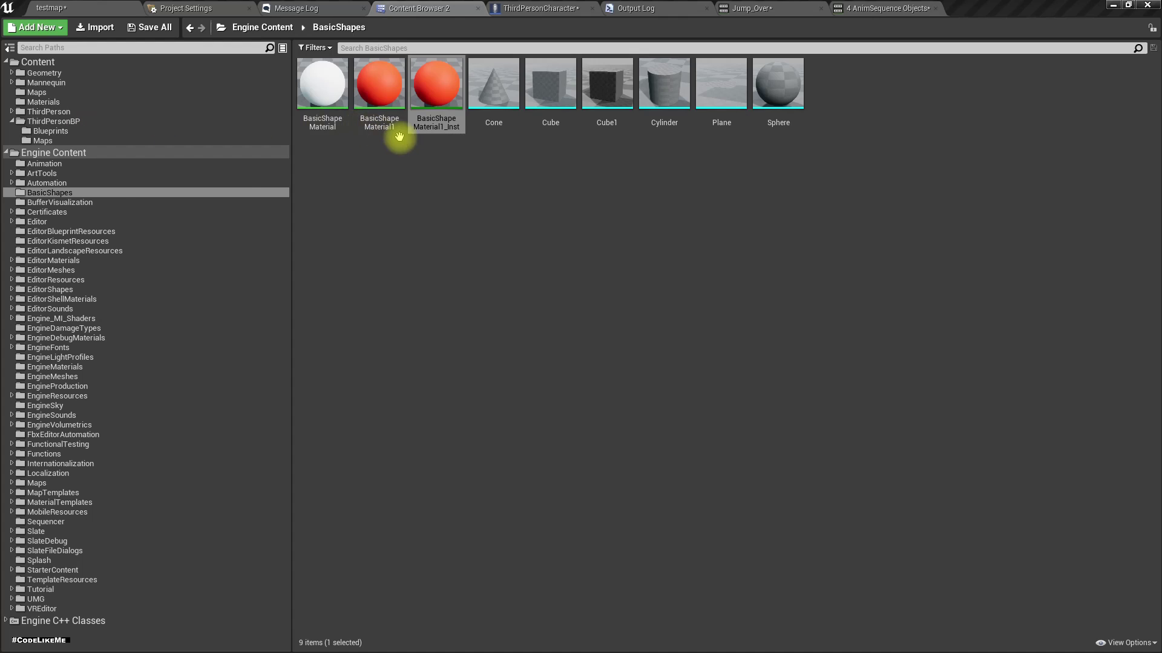
pyautogui.click(53, 101)
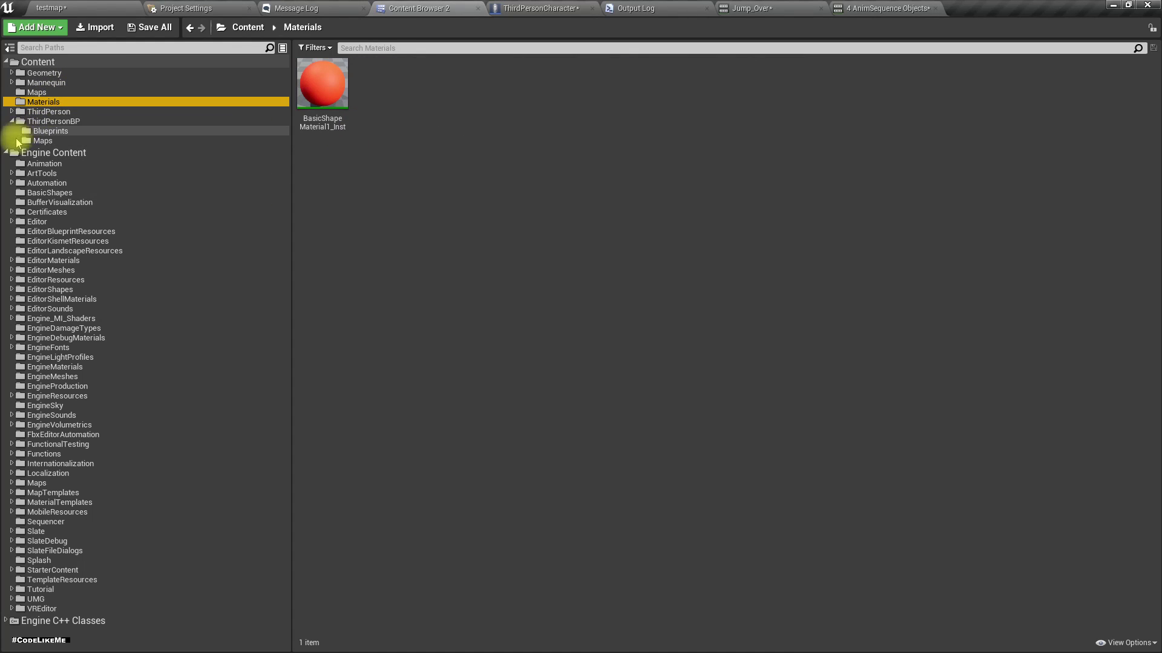
# Step: Duplicate BasicShapeMaterial1_Inst in the Materials folder and open the copy for editing
pyautogui.click(7, 152)
pyautogui.click(311, 90)
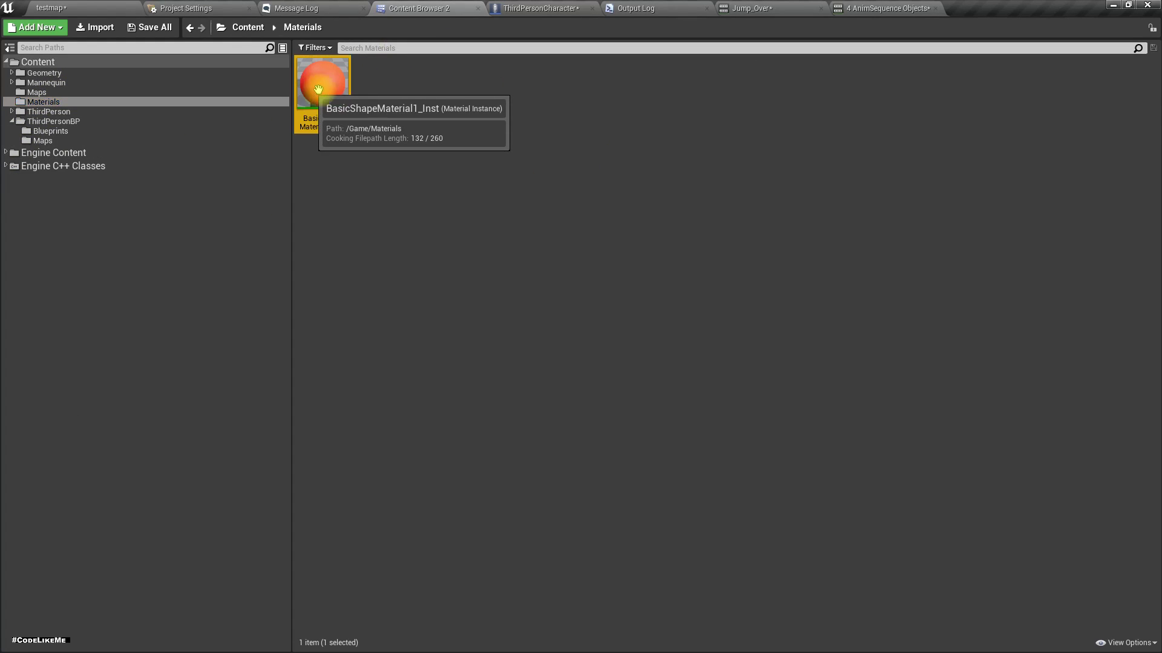
pyautogui.hotkey('ctrl', 'w')
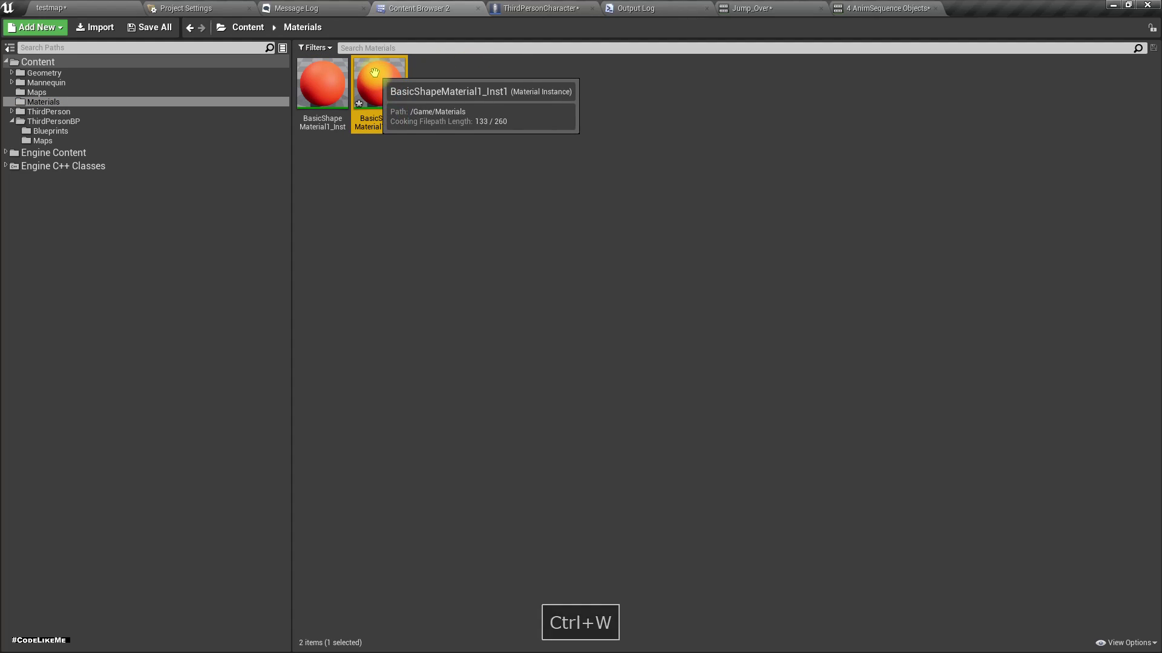
pyautogui.doubleClick(374, 73)
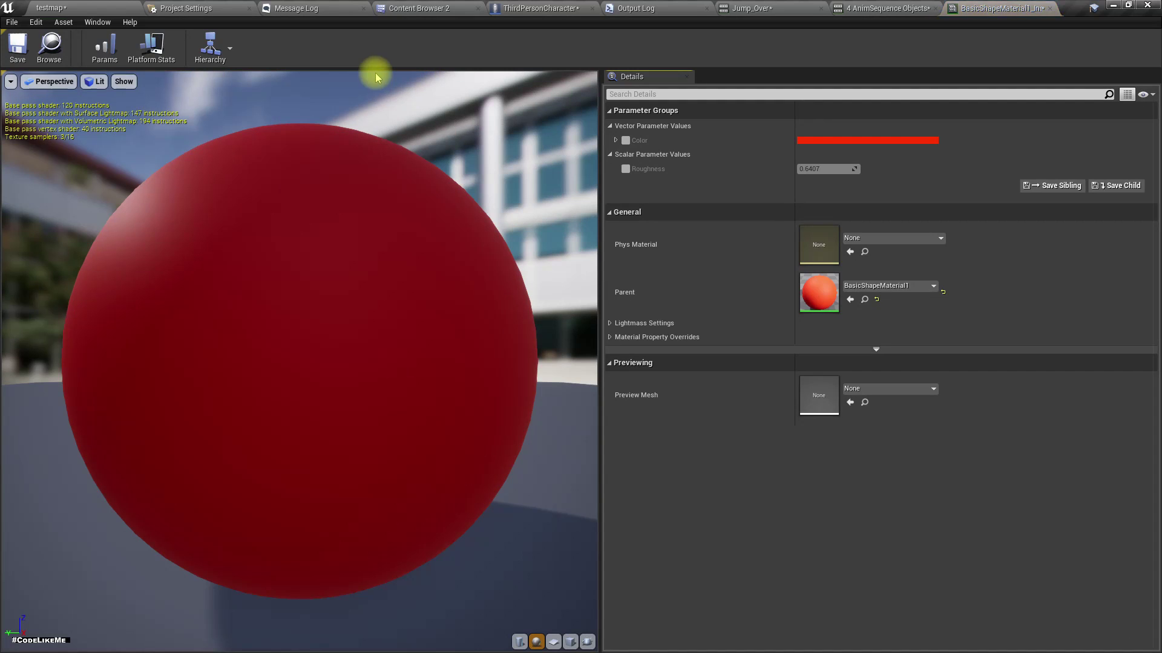
# Step: Override the material instance's Color with a light blue of R 0.0, G 0.585889, B 1.0 and save it
pyautogui.doubleClick(862, 140)
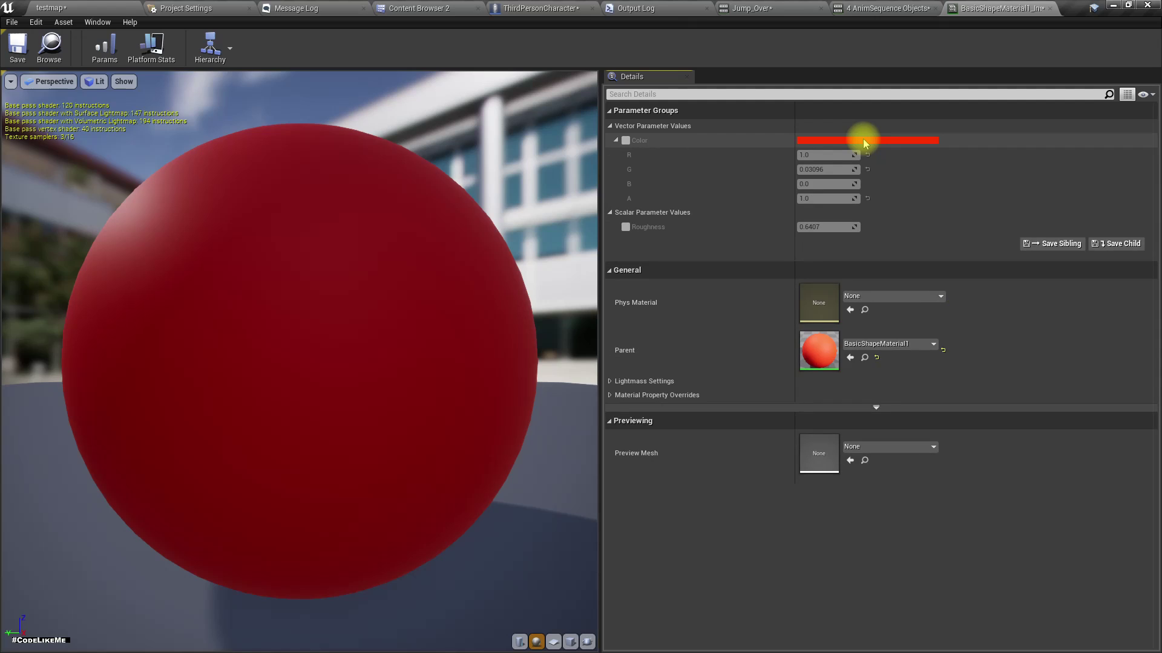
pyautogui.click(626, 141)
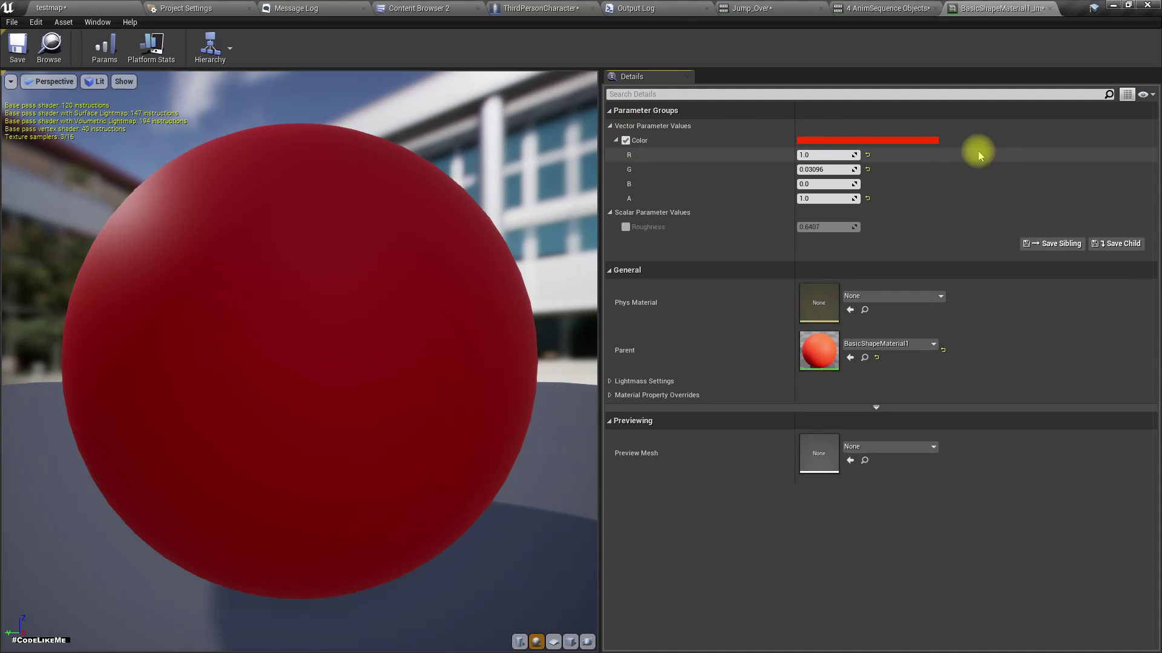
pyautogui.click(871, 141)
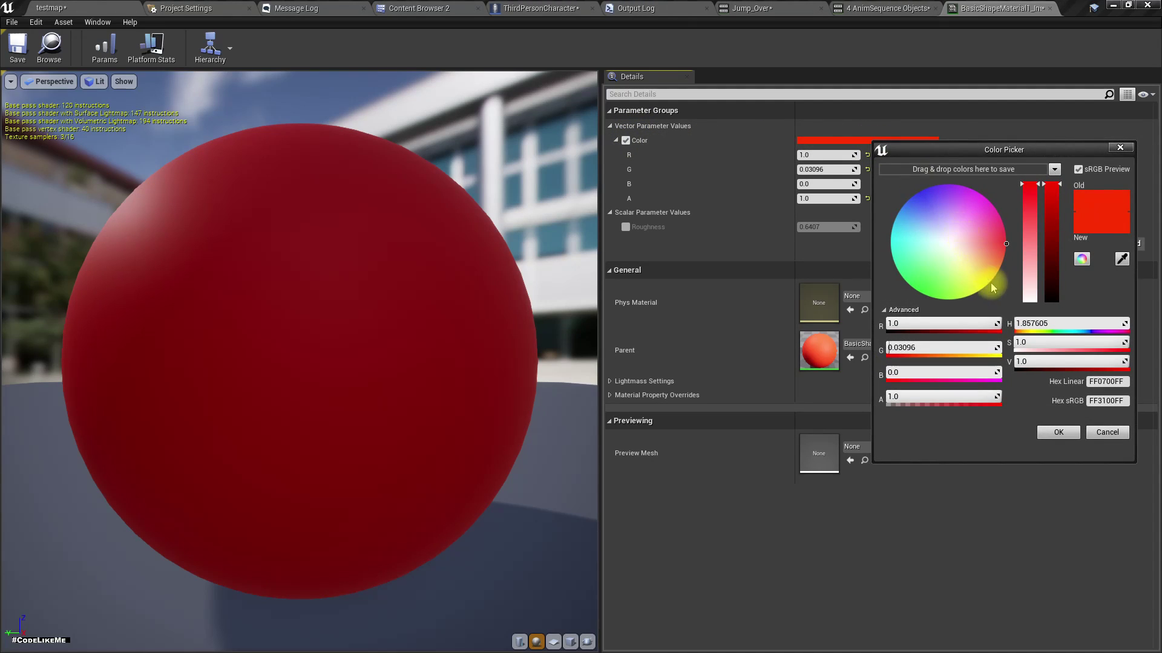
pyautogui.moveTo(925, 216); pyautogui.dragTo(862, 226)
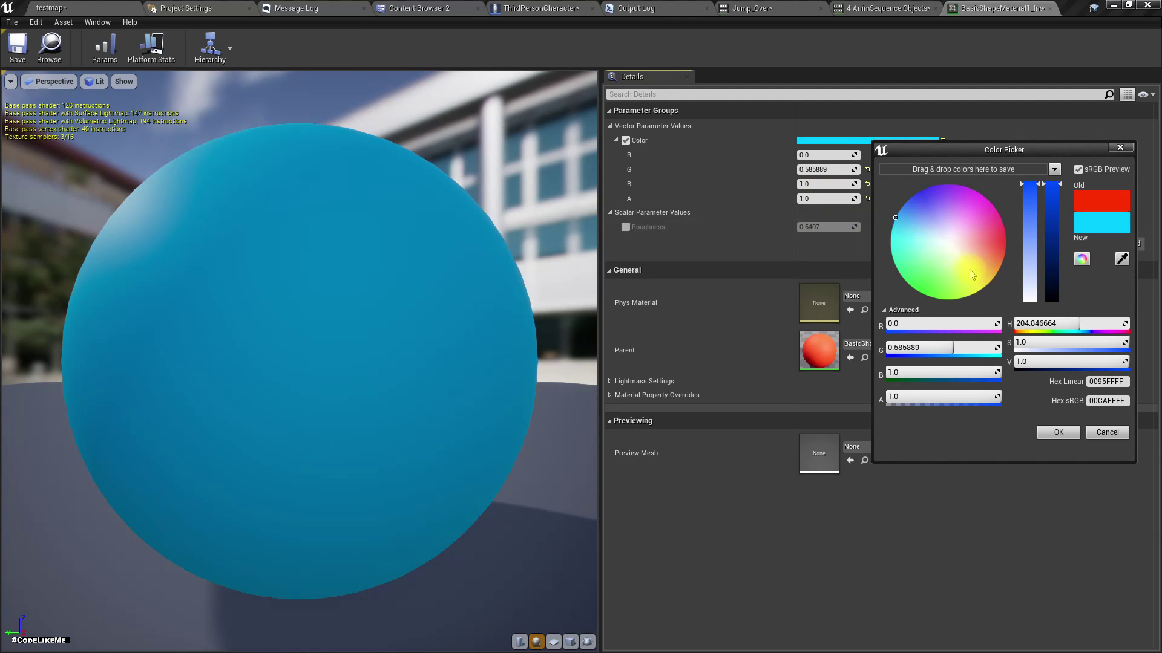
pyautogui.click(1058, 433)
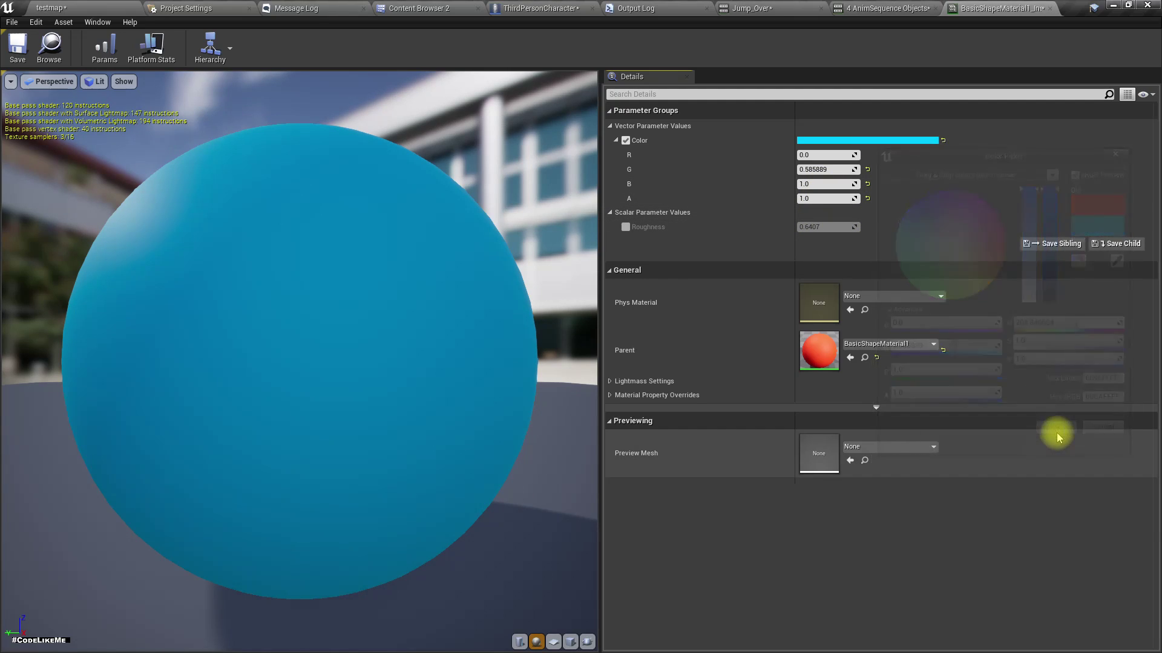
pyautogui.click(30, 46)
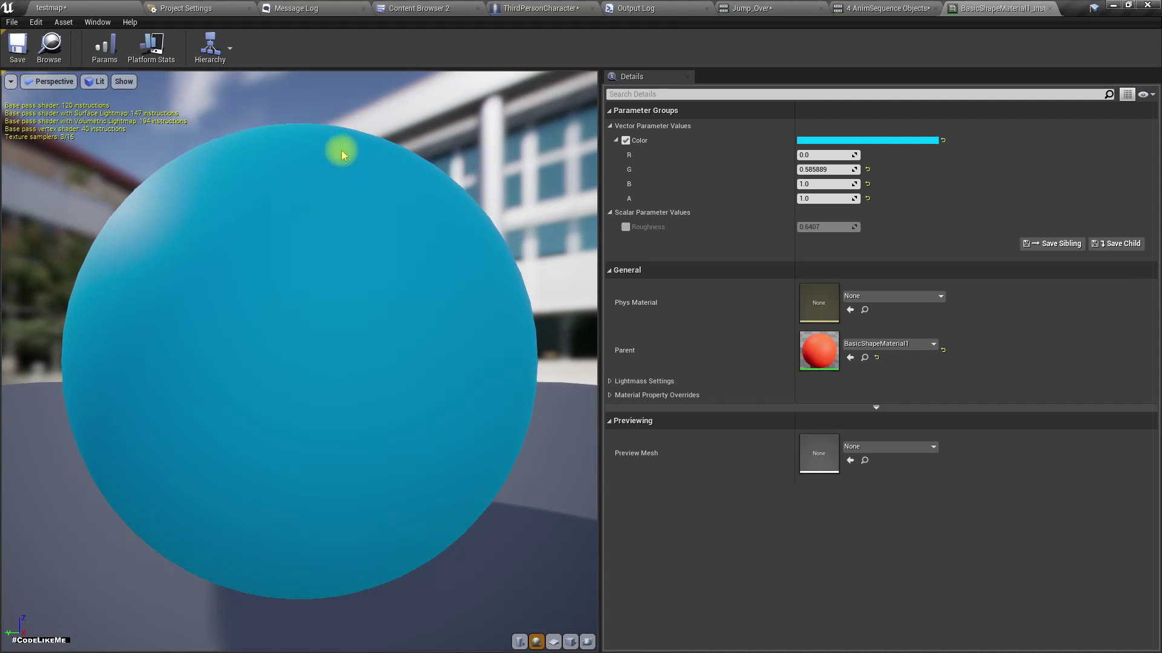
# Step: Assign BasicShapeMaterial1_Inst1 to the four selected low bars in testmap as their Element 0 material
pyautogui.click(60, 7)
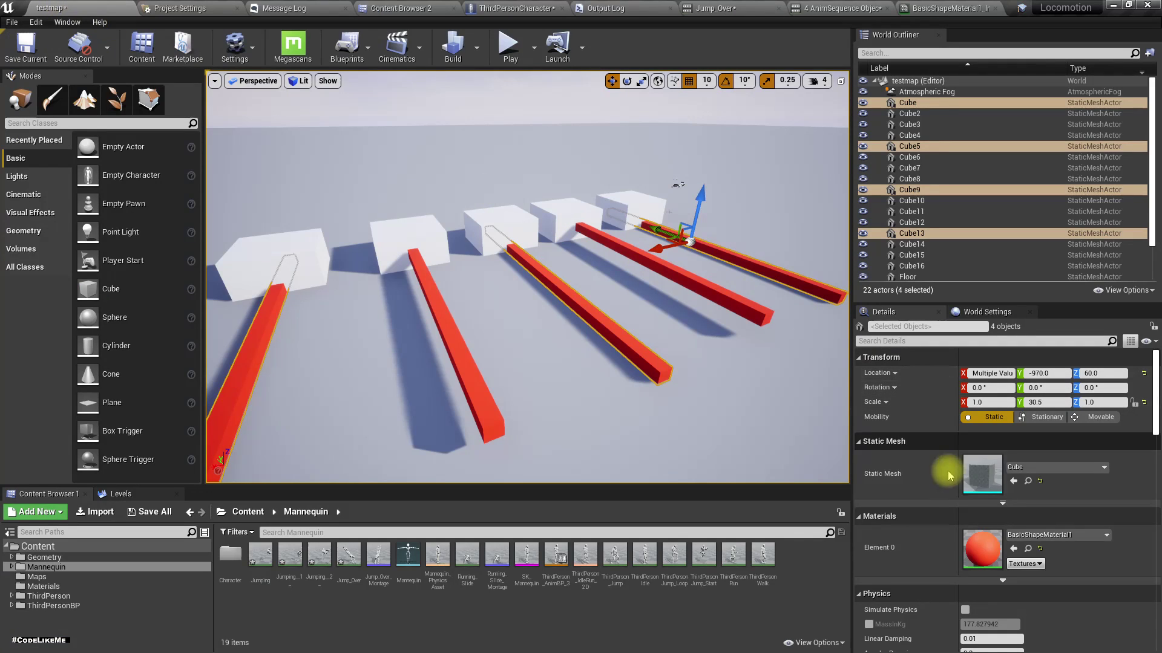
pyautogui.click(1028, 535)
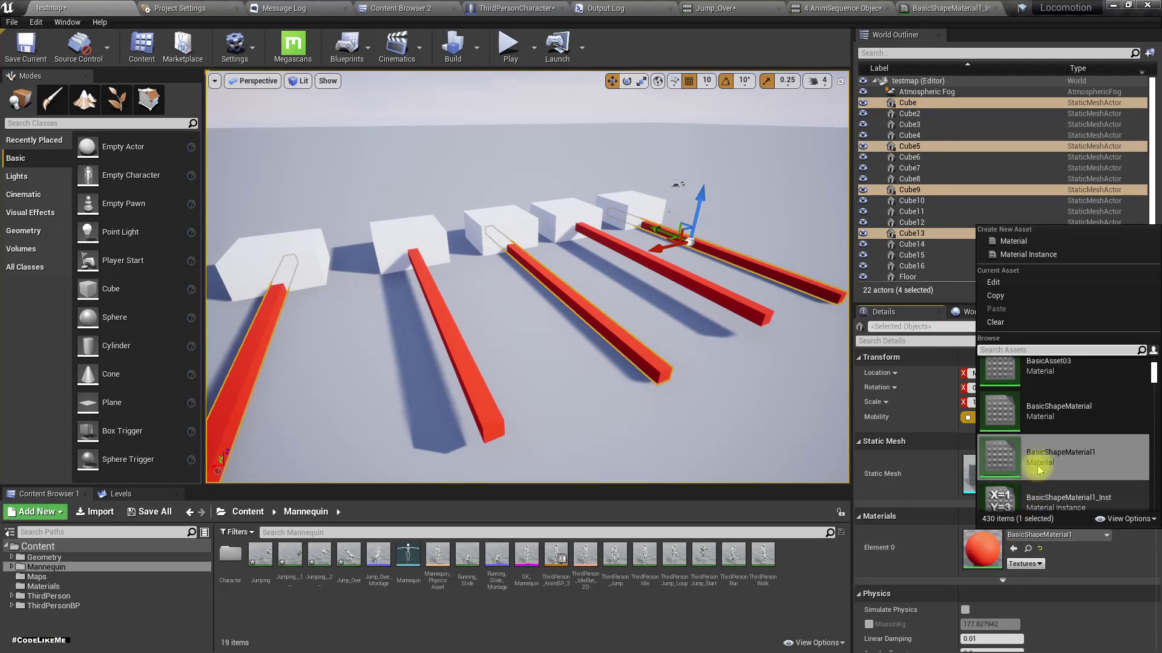
pyautogui.scroll(-2, 1115, 408)
pyautogui.click(1085, 426)
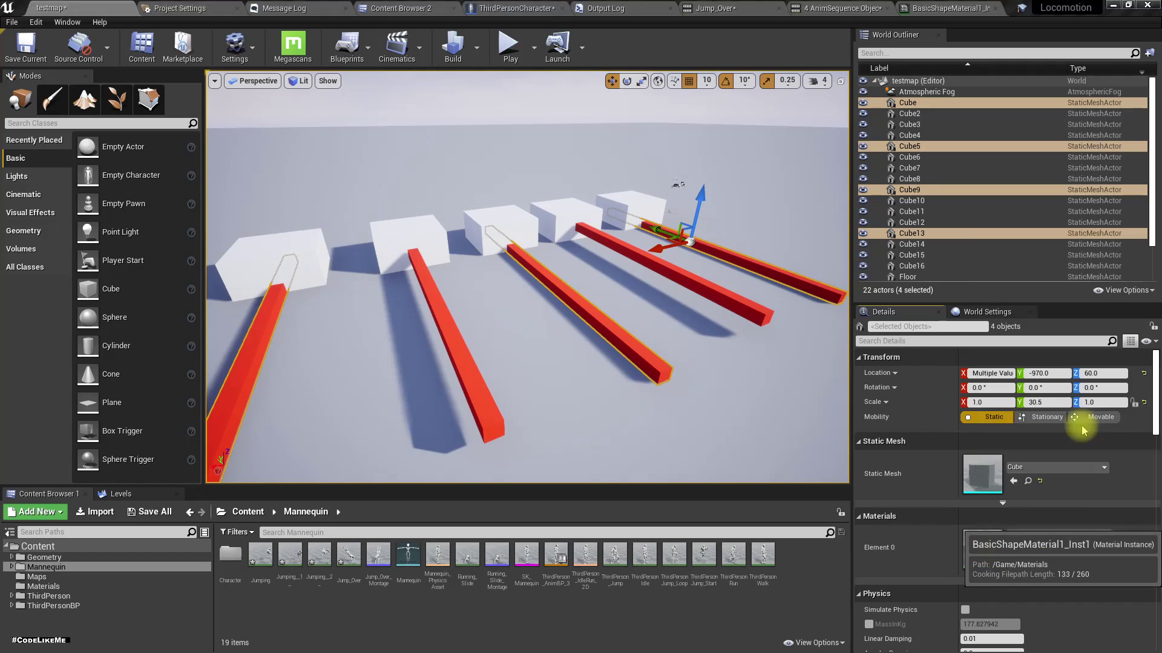
# Step: Play-test testmap in the enlarged viewport, running the character over the first blue bar and under the first red bar
pyautogui.moveTo(804, 353); pyautogui.dragTo(802, 348, button='right')
pyautogui.hotkey('alt', 'p')
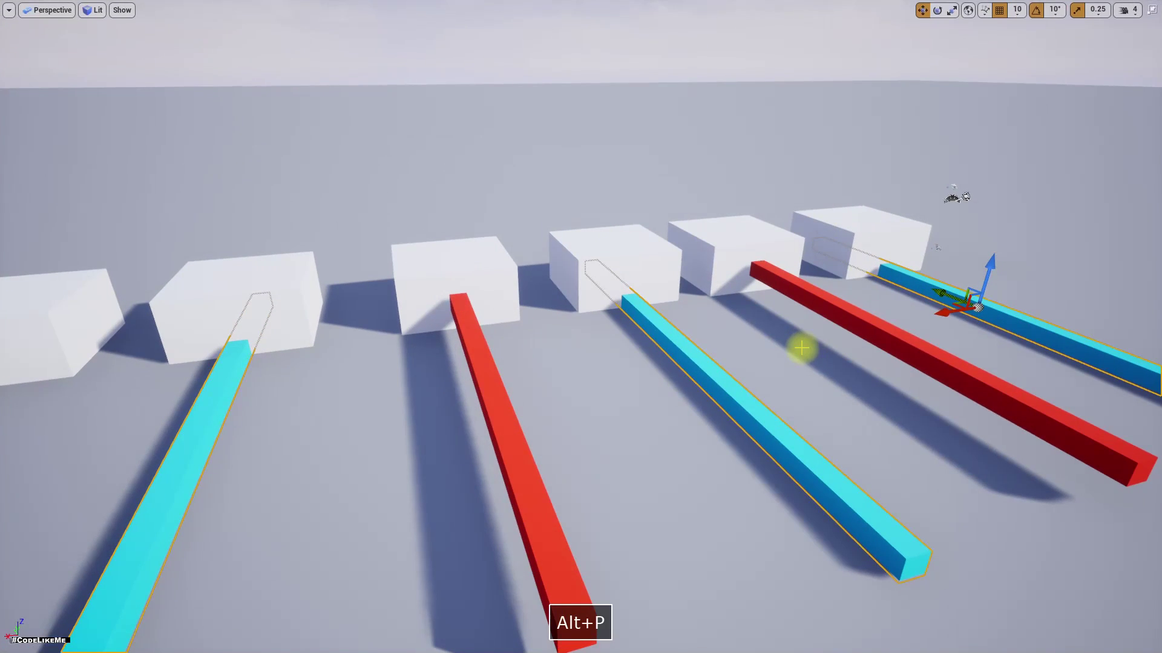
pyautogui.press('w')
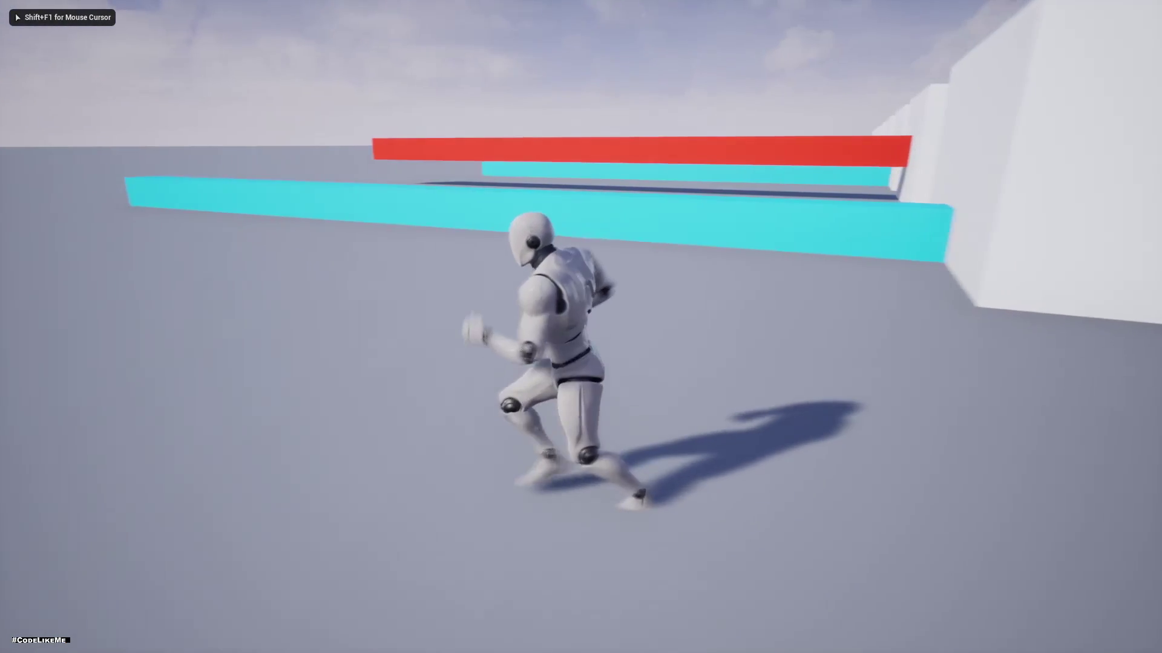
pyautogui.press('w')
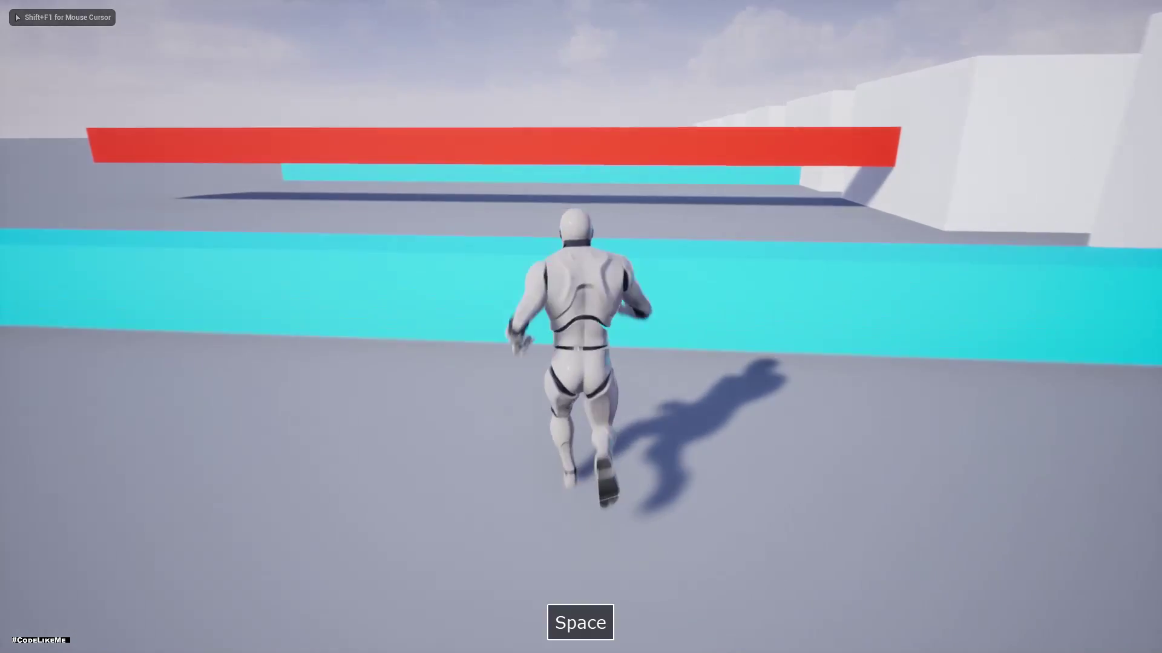
pyautogui.press('space')
pyautogui.press('w')
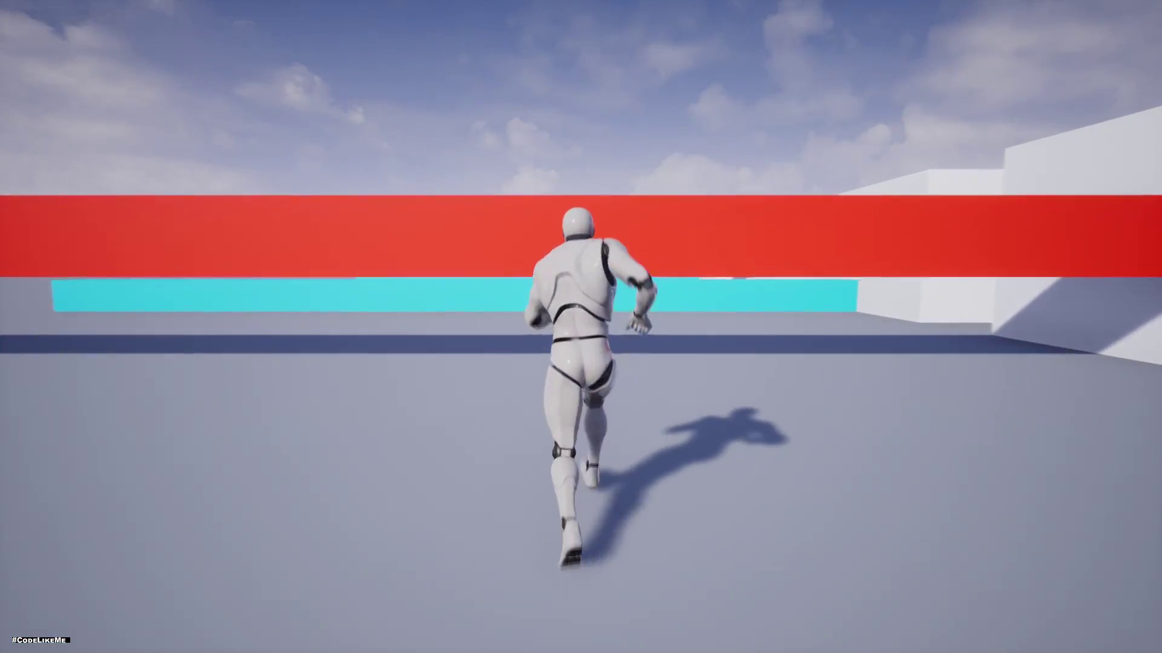
pyautogui.press('space')
pyautogui.press('space')
pyautogui.press('w')
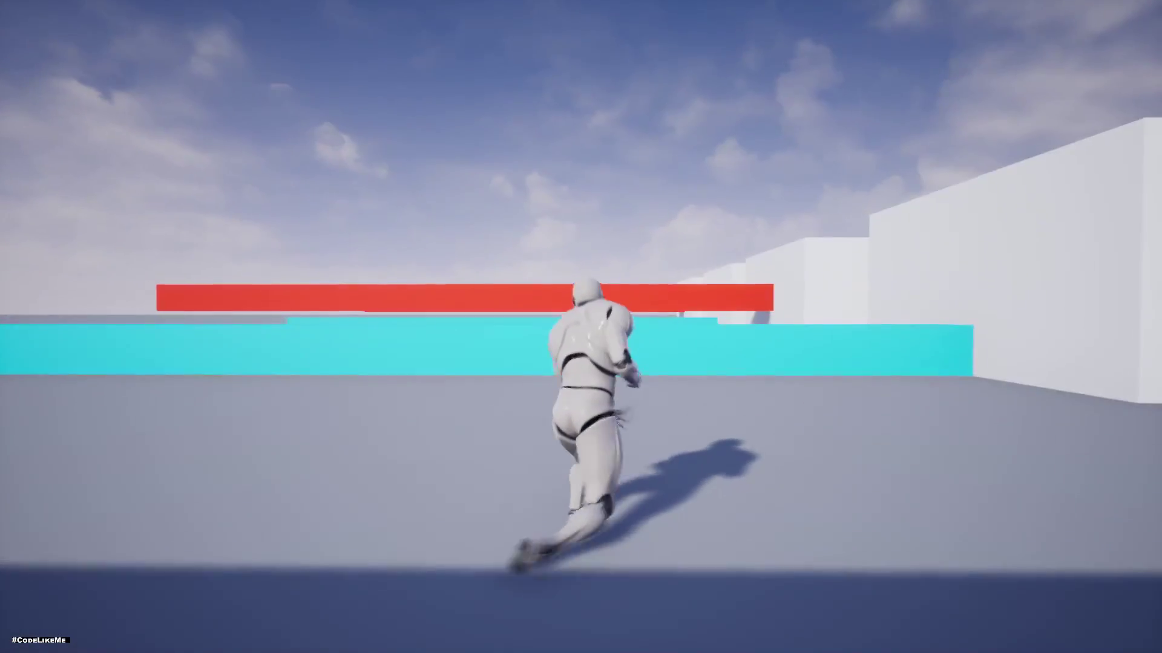
# Step: Run the rest of the obstacle course, jumping the blue bars and sliding under the red ones, and end the play session
pyautogui.press('space')
pyautogui.press('w')
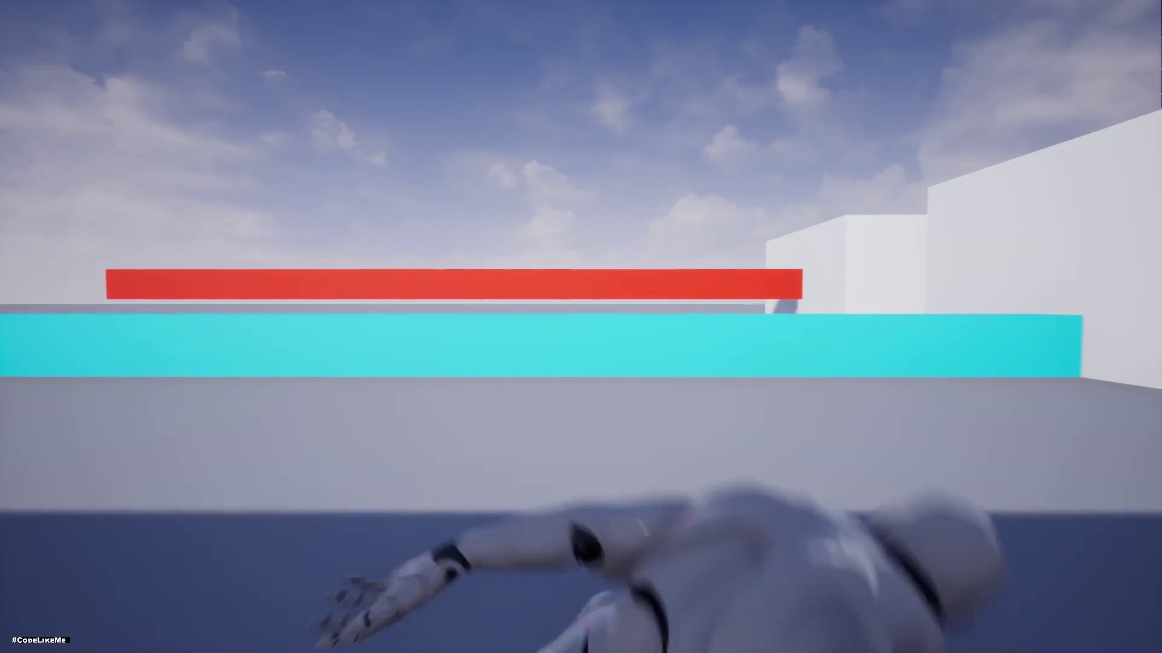
pyautogui.press('space')
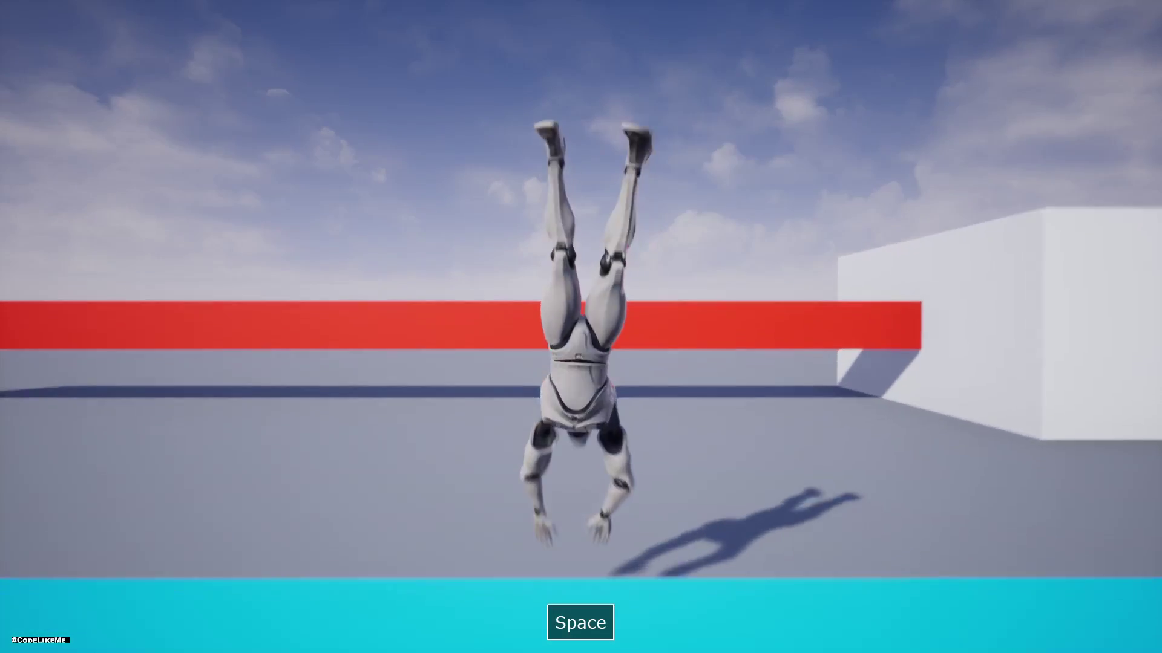
pyautogui.press('w')
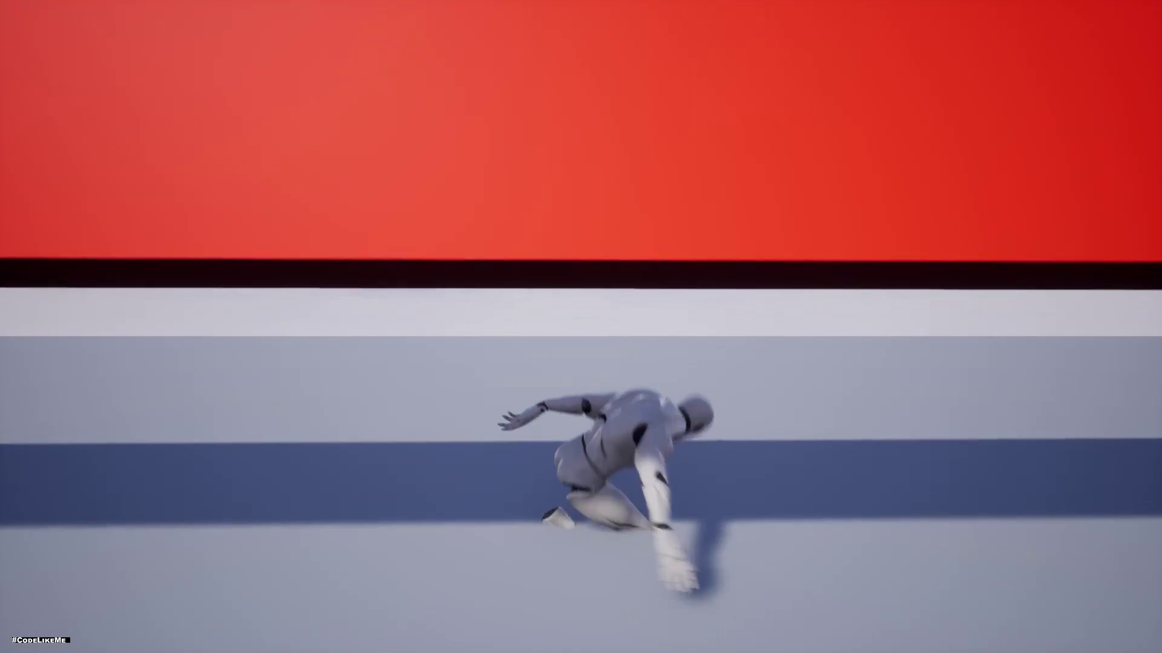
pyautogui.press('w')
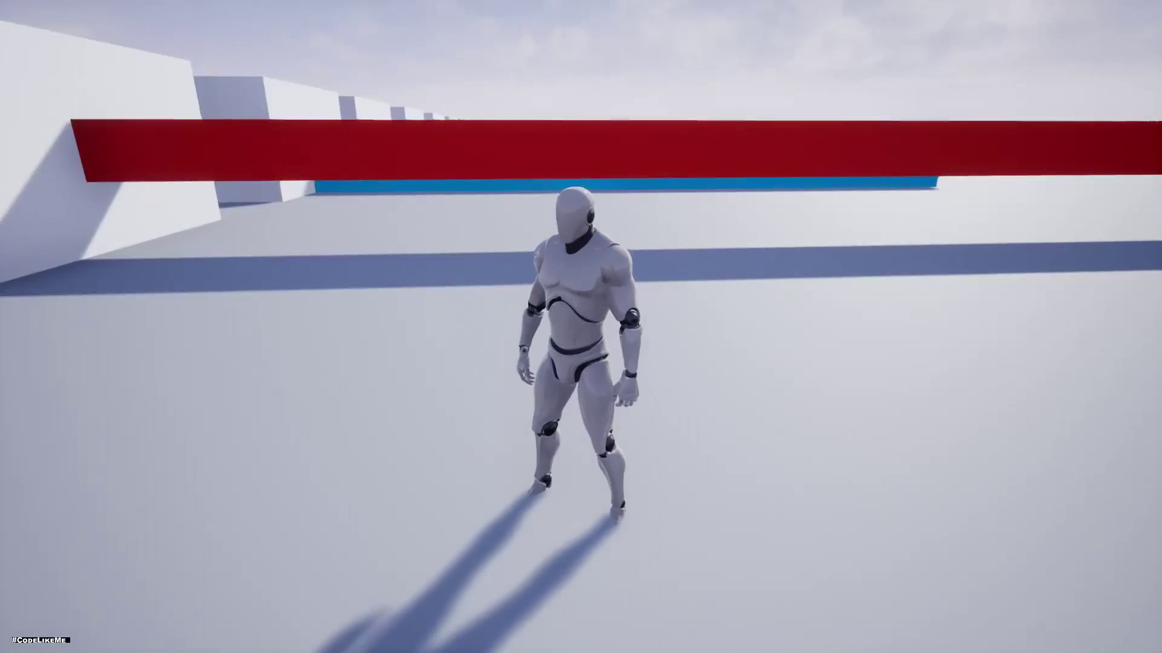
pyautogui.press('Escape')
pyautogui.press('F11')
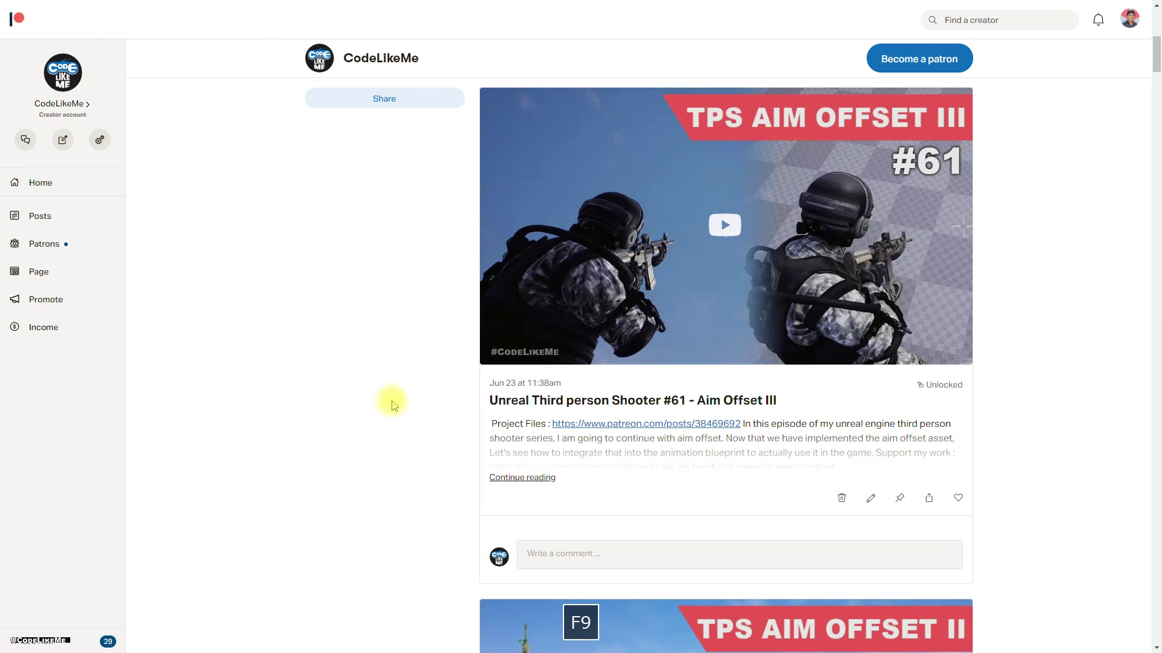
# Step: Switch to the CodeLikeMe Patreon page in the browser and look through its tutorial and project-file posts
pyautogui.scroll(-1, 355, 431)
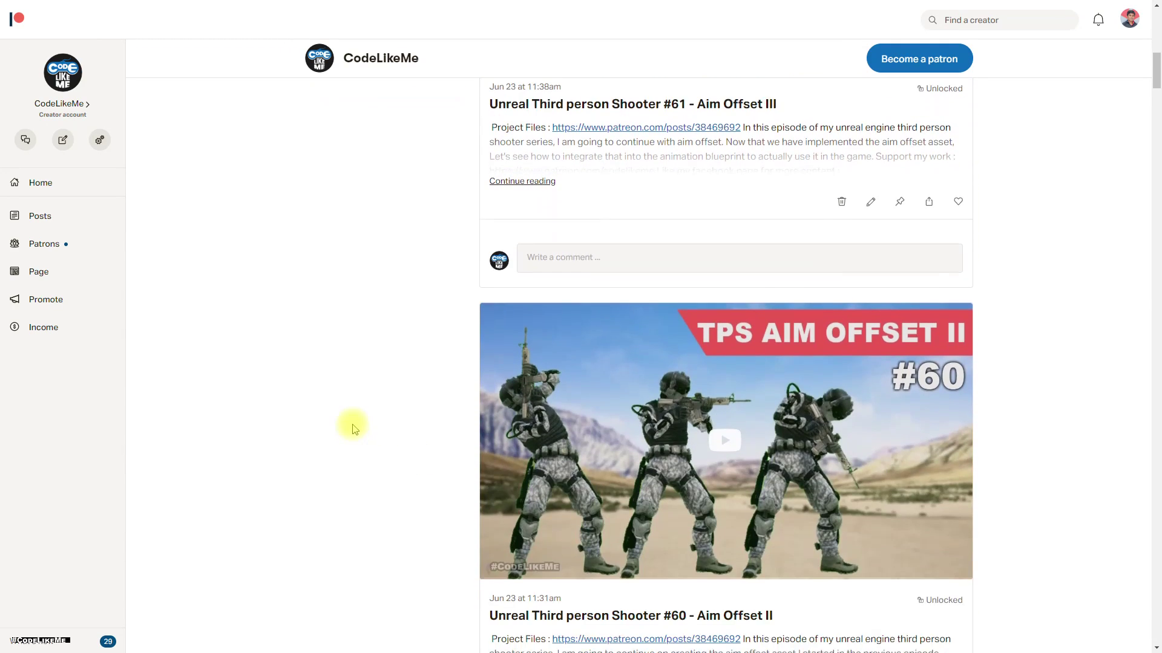
pyautogui.scroll(-15, 356, 433)
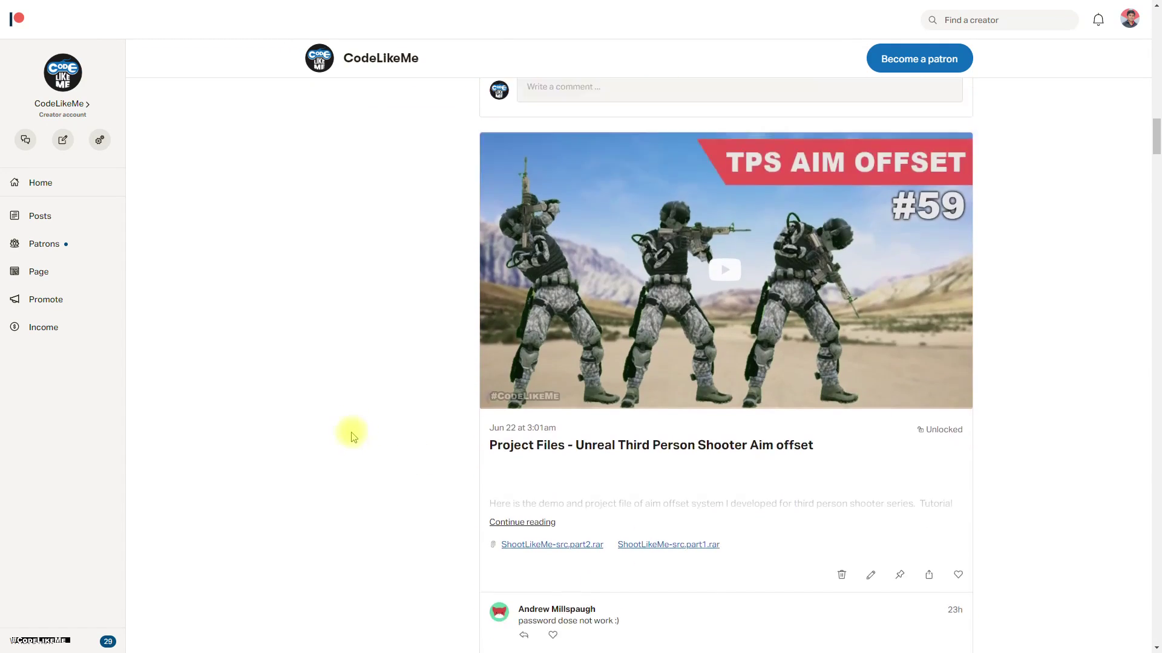
pyautogui.scroll(-5, 349, 437)
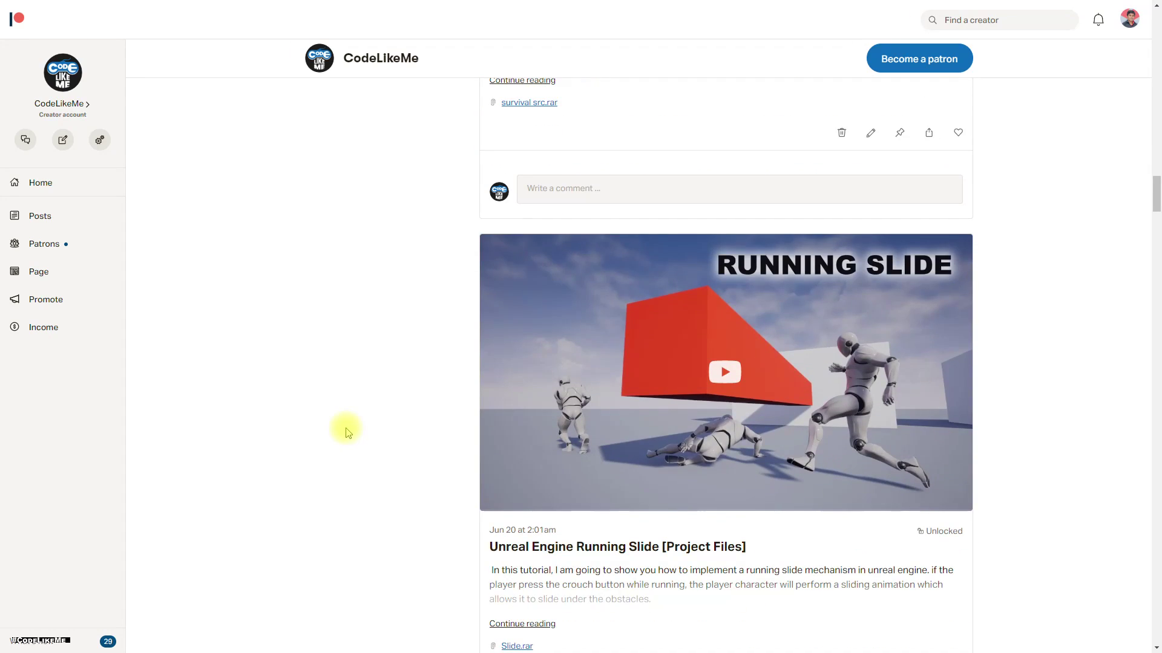
pyautogui.scroll(2, 347, 432)
pyautogui.scroll(-3, 349, 434)
pyautogui.scroll(-15, 348, 433)
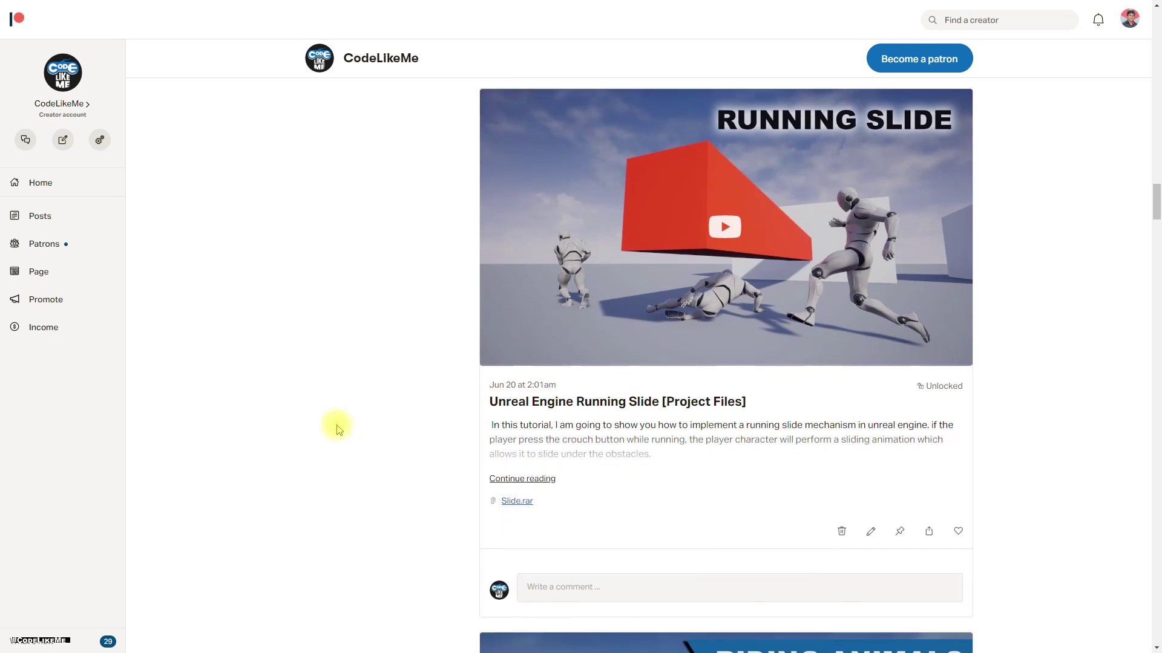
pyautogui.scroll(-20, 337, 436)
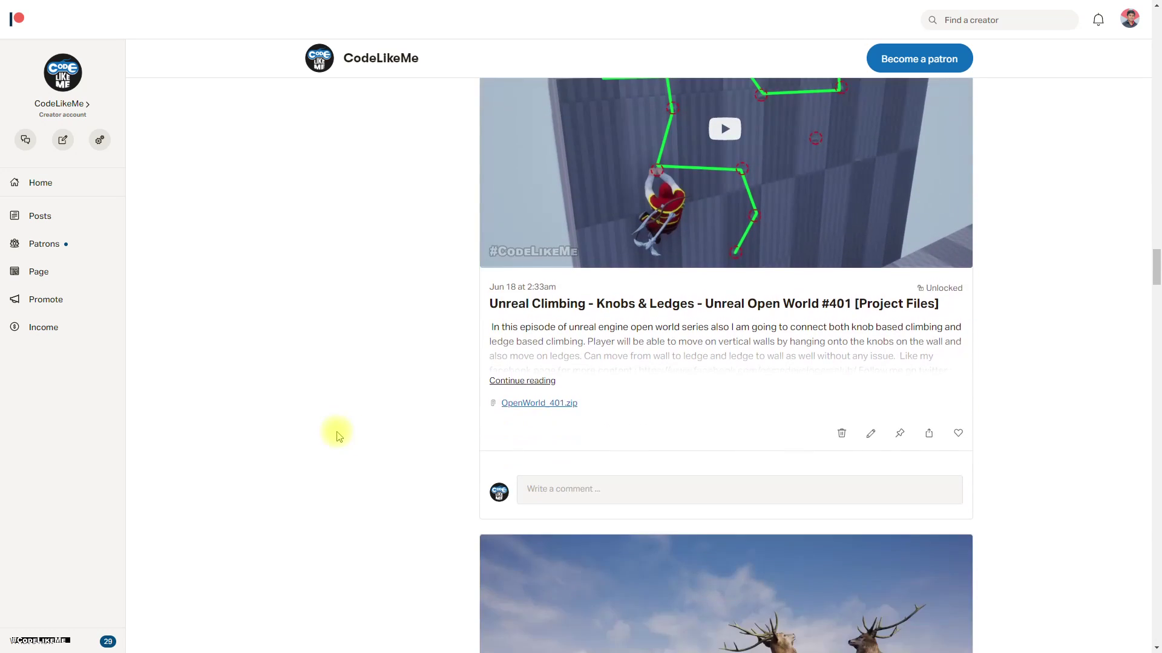
pyautogui.scroll(-10, 329, 437)
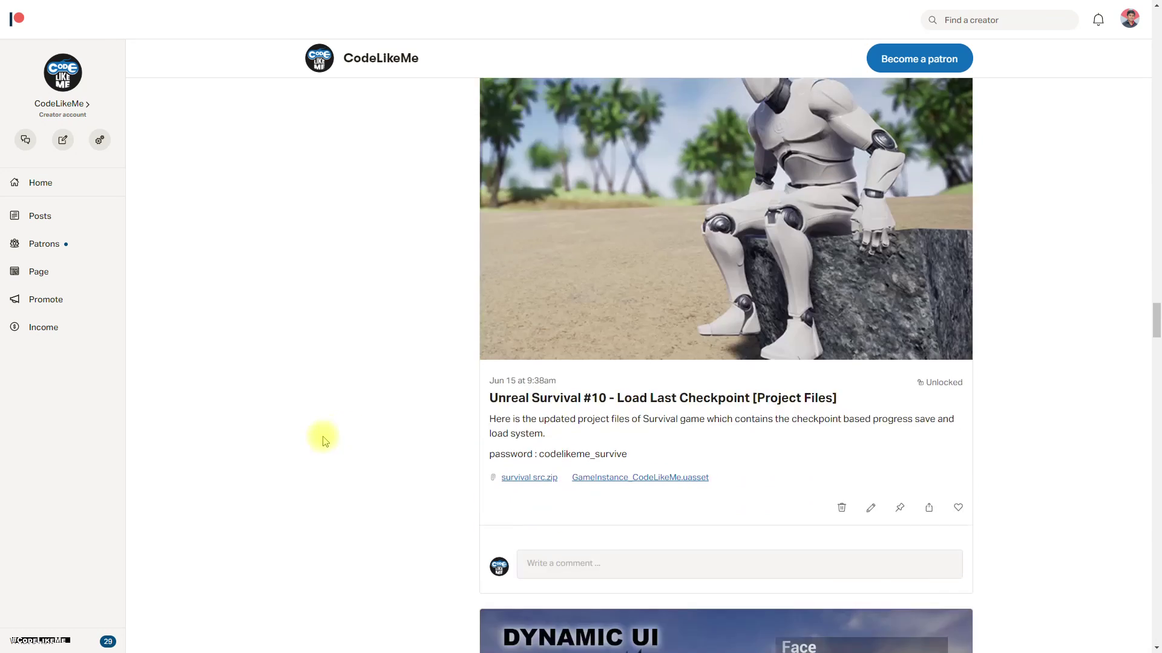
pyautogui.scroll(-20, 319, 449)
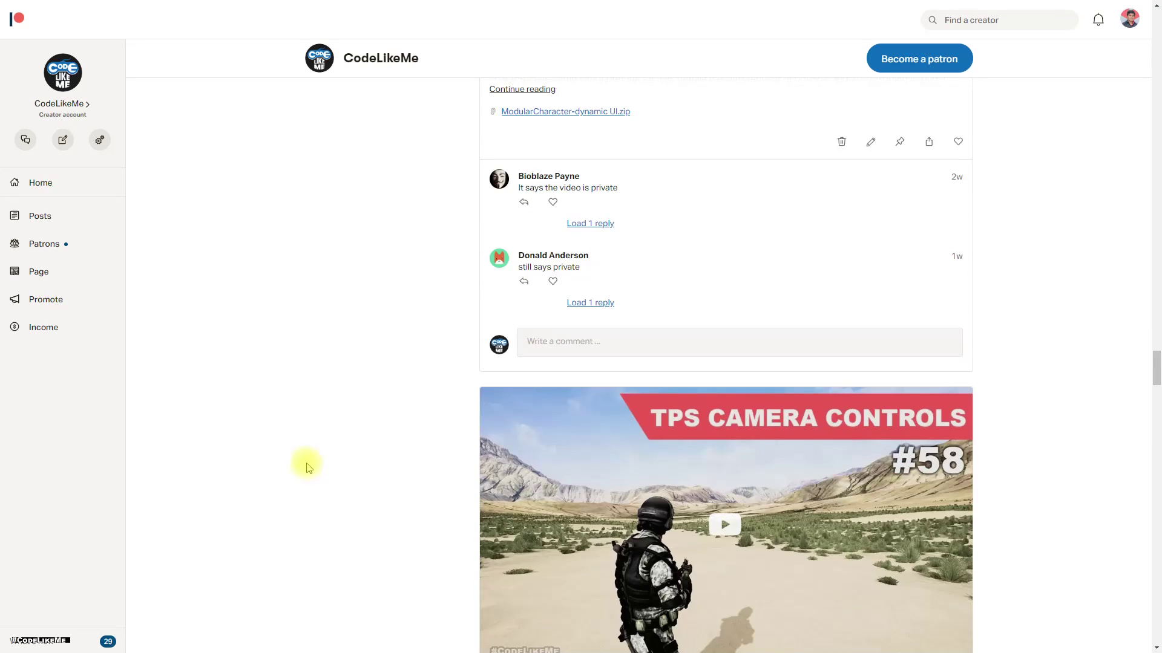